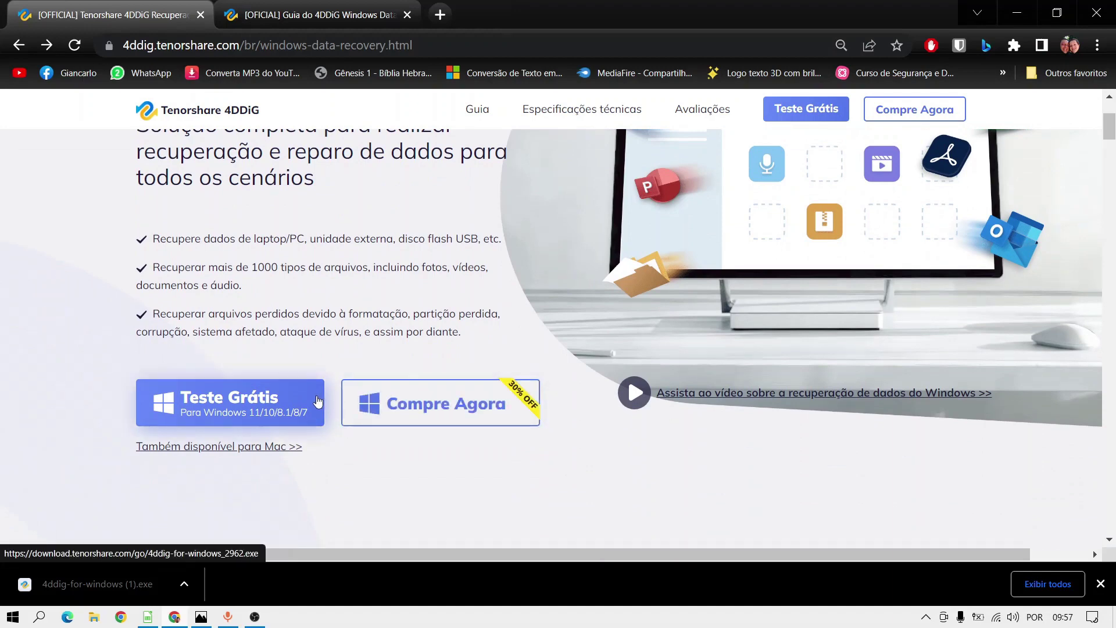
Download the free Windows trial installer of Tenorshare 4DDiG and dismiss the downloads bar.
{"action": "left_click", "coordinate": [298, 405]}
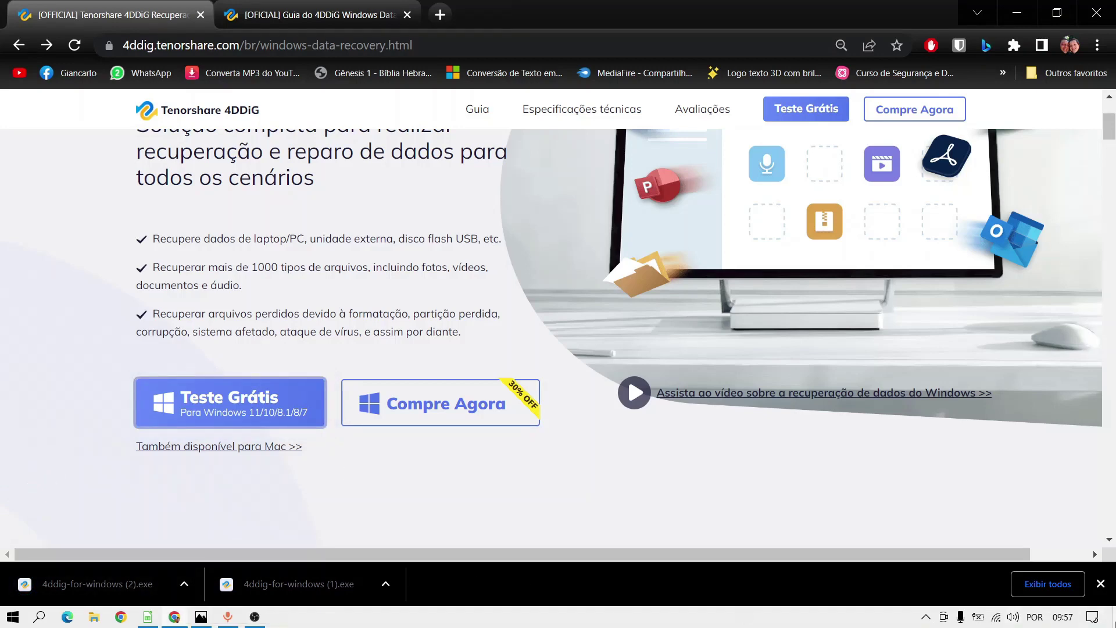
{"action": "left_click", "coordinate": [1100, 584]}
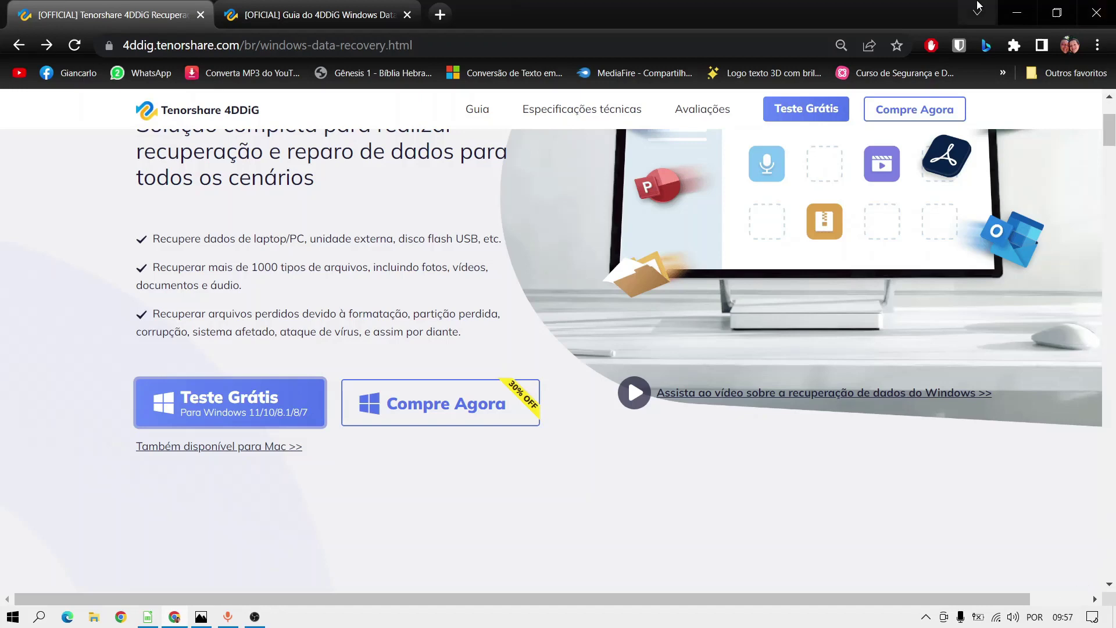
Minimize the browser and launch Tenorshare 4DDiG from the desktop.
{"action": "left_click", "coordinate": [1022, 13]}
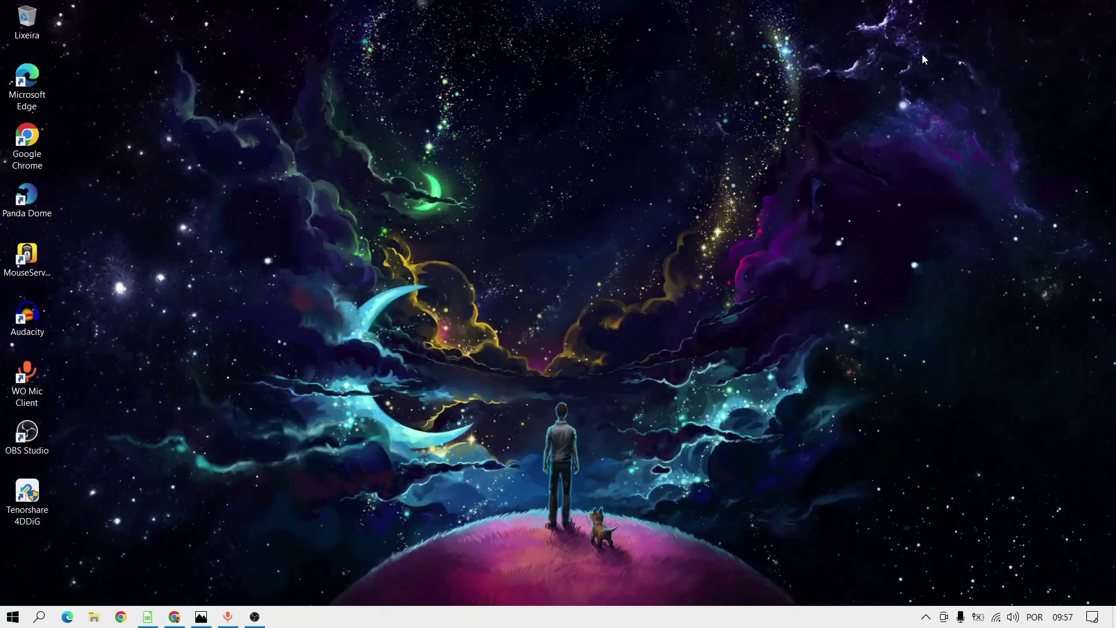
{"action": "double_click", "coordinate": [32, 498]}
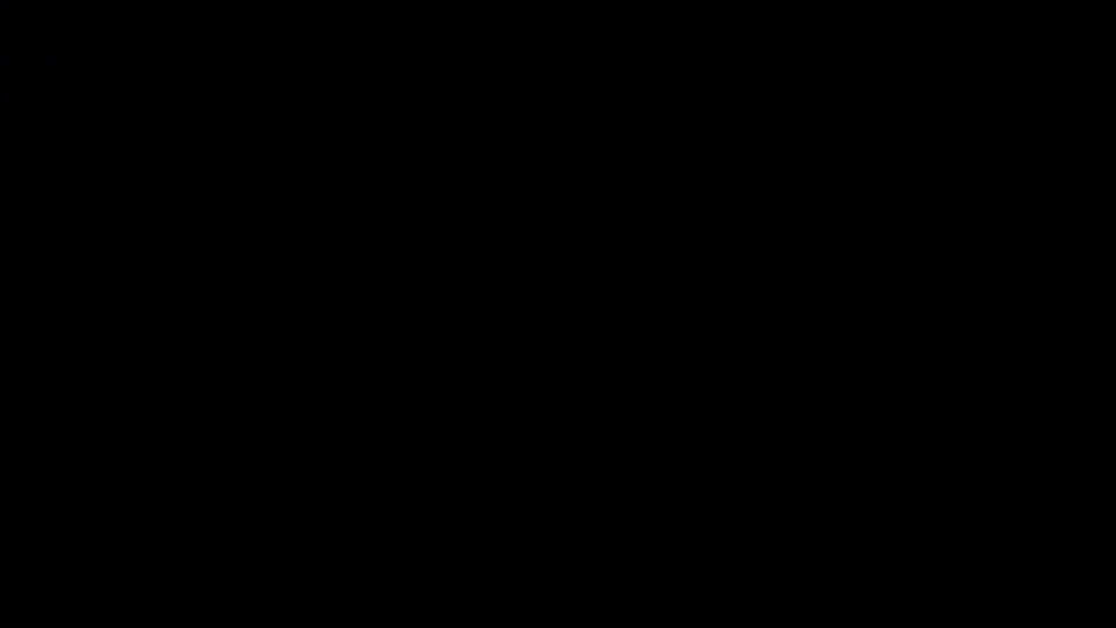
{"action": "left_click", "coordinate": [468, 413]}
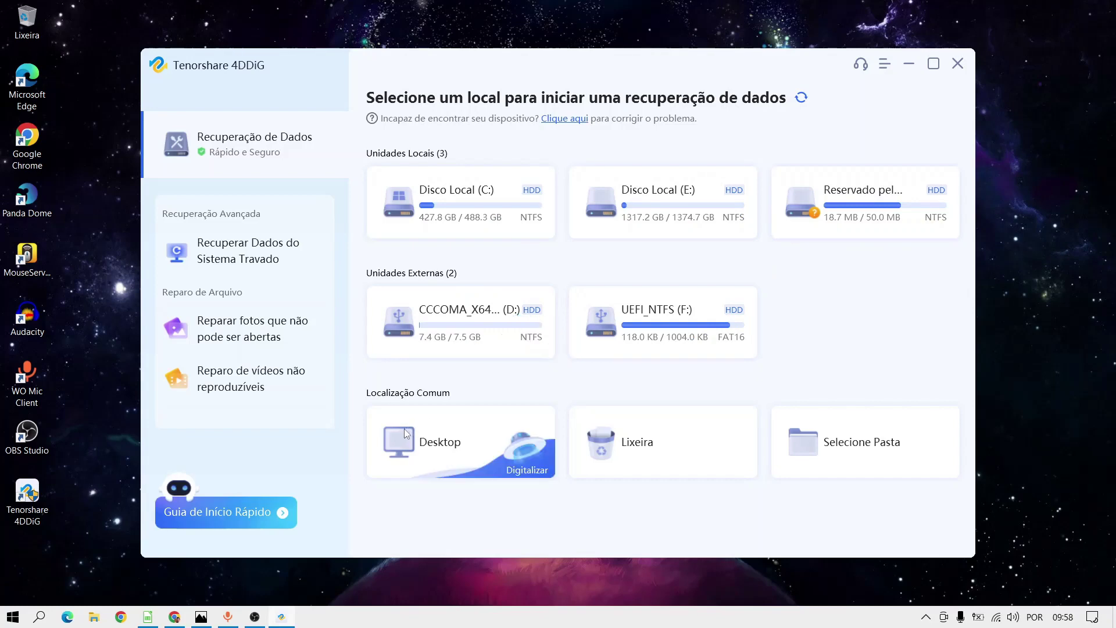
Delete all files from the CCCOMA_X64FRE_PT-BR_DV9 (D:) drive in File Explorer and close its window.
{"action": "left_click", "coordinate": [94, 619]}
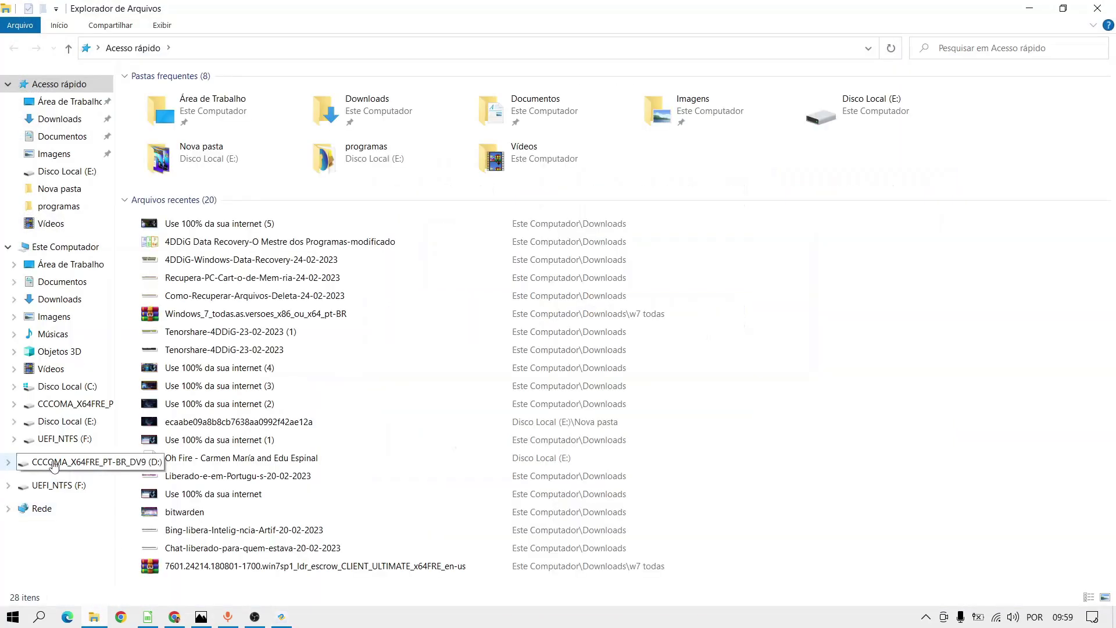
{"action": "left_click", "coordinate": [54, 463]}
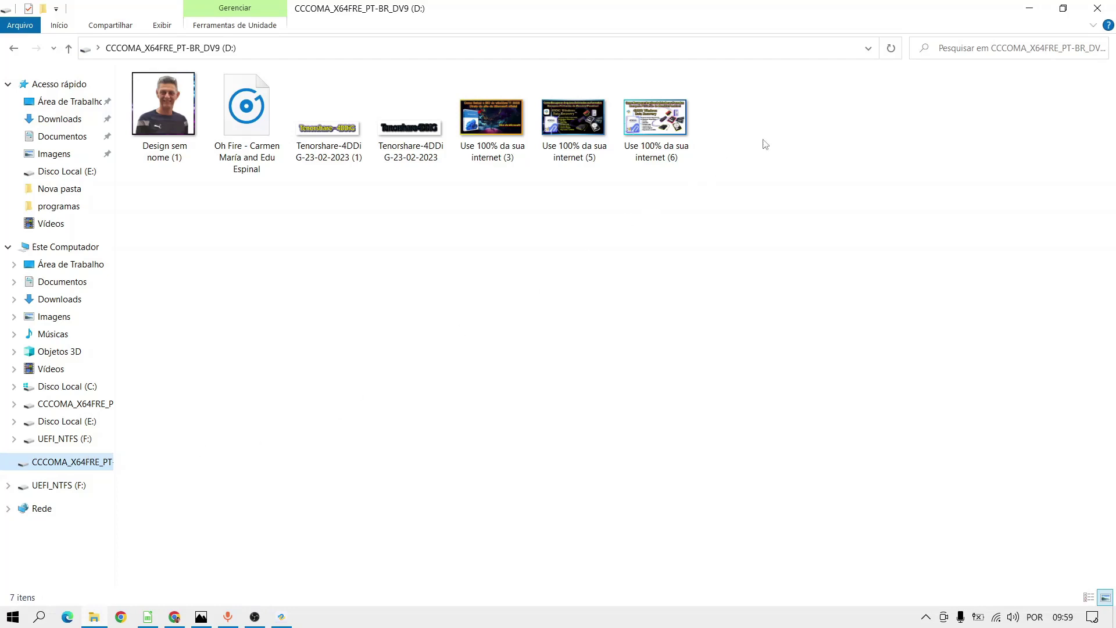
{"action": "left_click_drag", "start_coordinate": [759, 136], "coordinate": [141, 109]}
{"action": "right_click", "coordinate": [144, 103]}
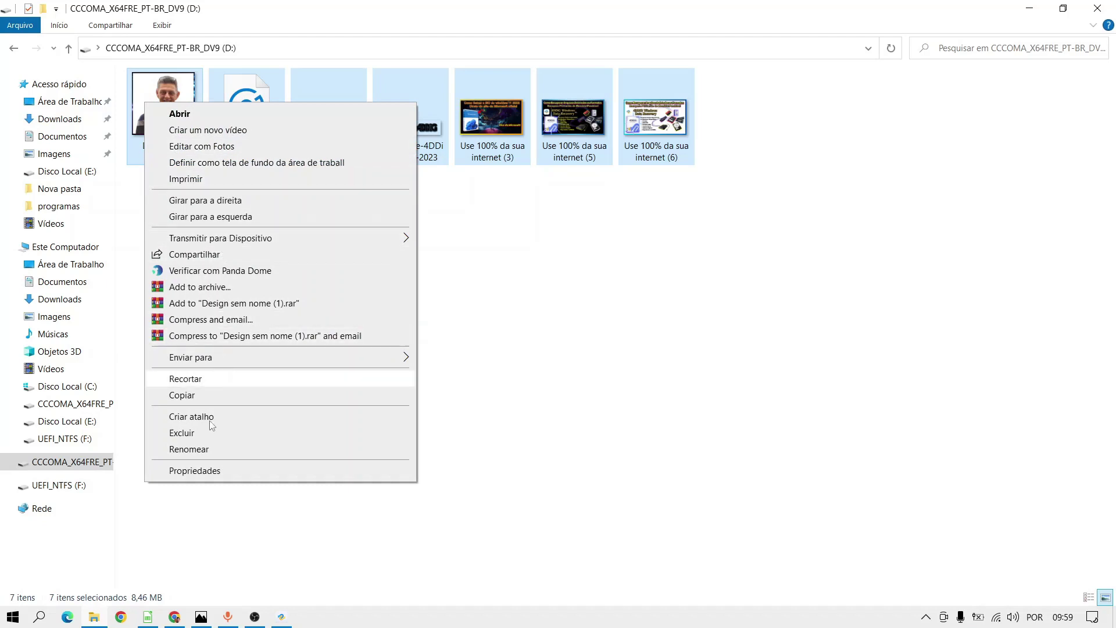
{"action": "left_click", "coordinate": [203, 438]}
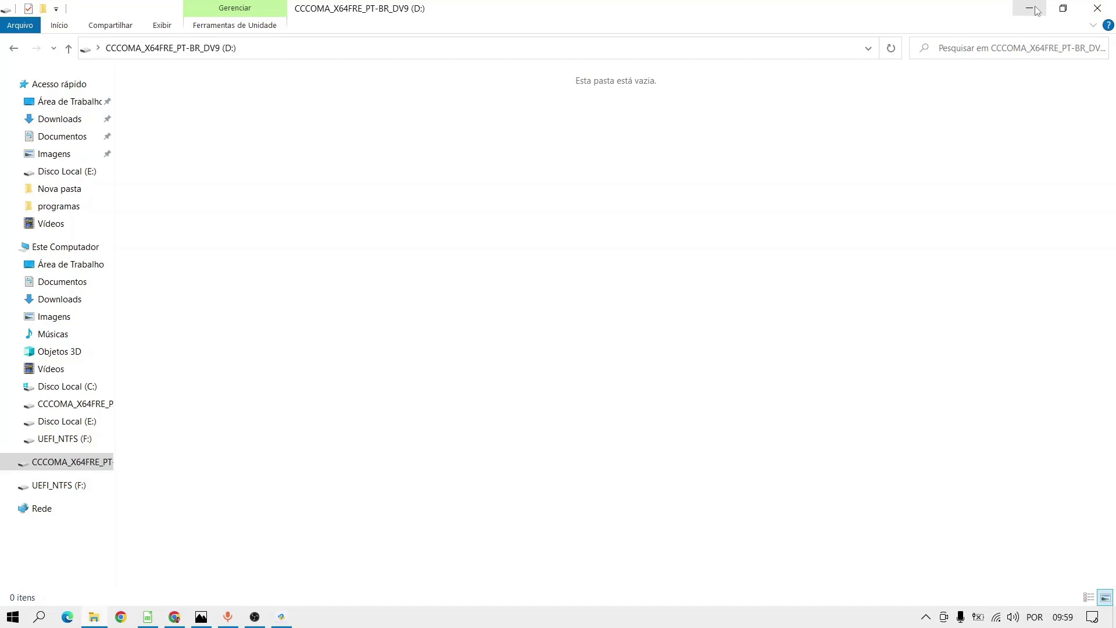
{"action": "left_click", "coordinate": [1099, 6]}
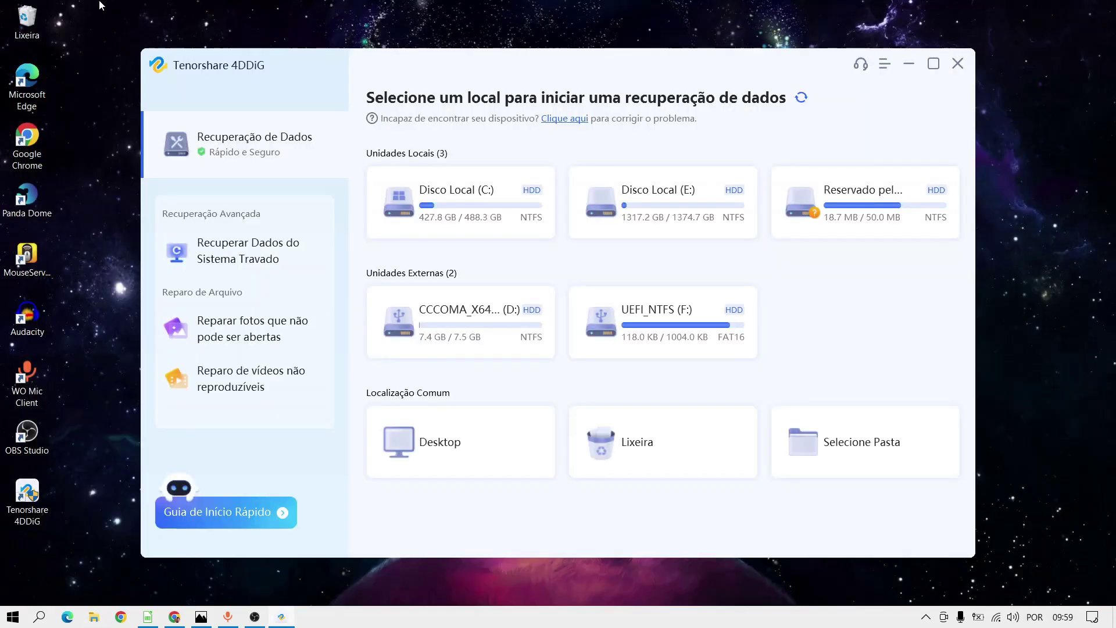
Permanently delete all the files in the Recycle Bin and close its window.
{"action": "left_click", "coordinate": [32, 32]}
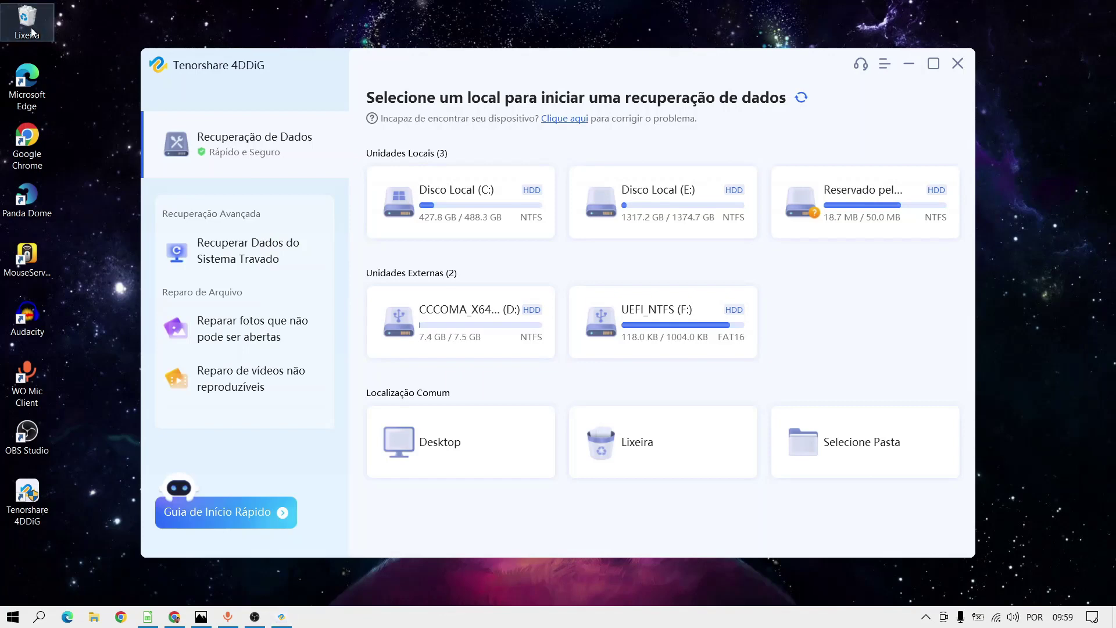
{"action": "double_click", "coordinate": [32, 32]}
{"action": "left_click_drag", "start_coordinate": [160, 243], "coordinate": [204, 108]}
{"action": "right_click", "coordinate": [203, 108]}
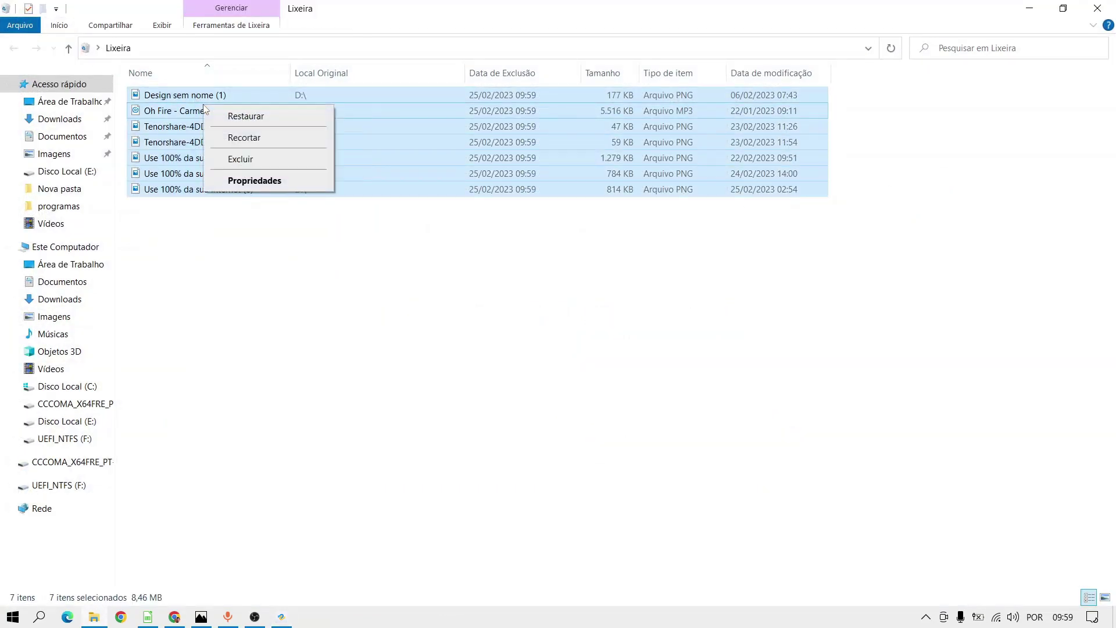
{"action": "left_click", "coordinate": [247, 163]}
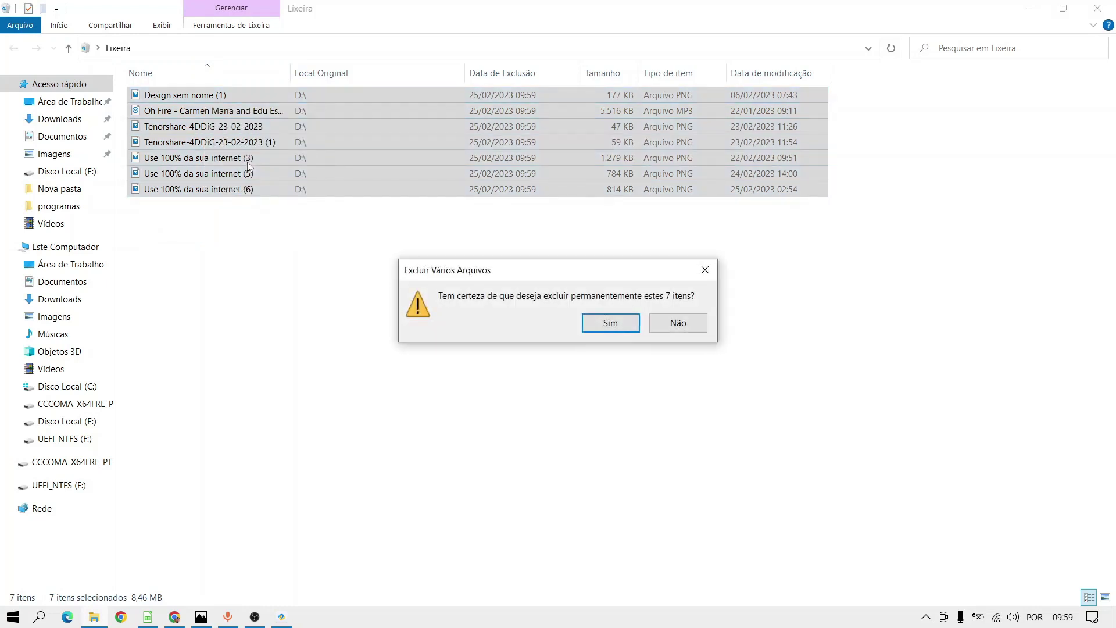
{"action": "left_click", "coordinate": [612, 323]}
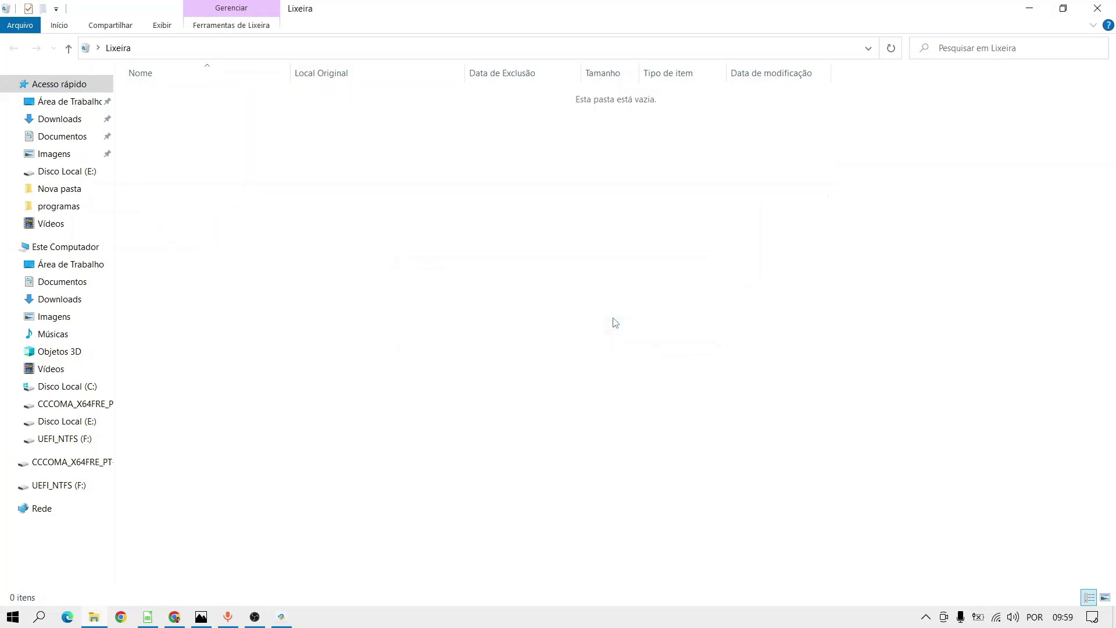
{"action": "left_click", "coordinate": [1099, 9]}
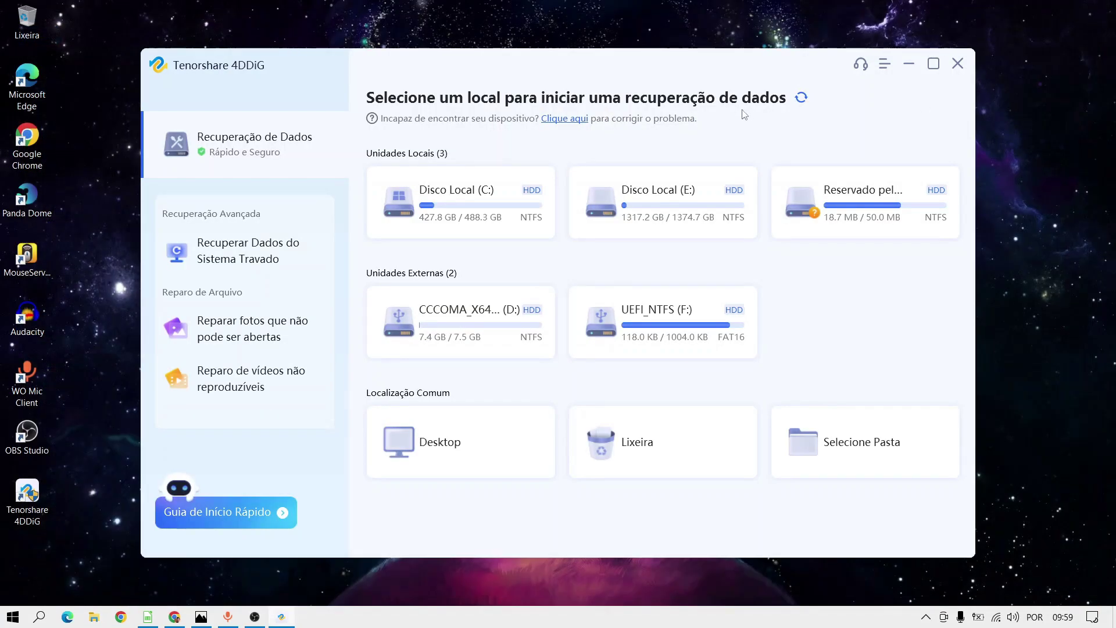
Rescan the external drive CCCOMA_X64 (D:) for Foto and Áudio files only, excluding Vídeo, Documento and Outros.
{"action": "left_click", "coordinate": [498, 327]}
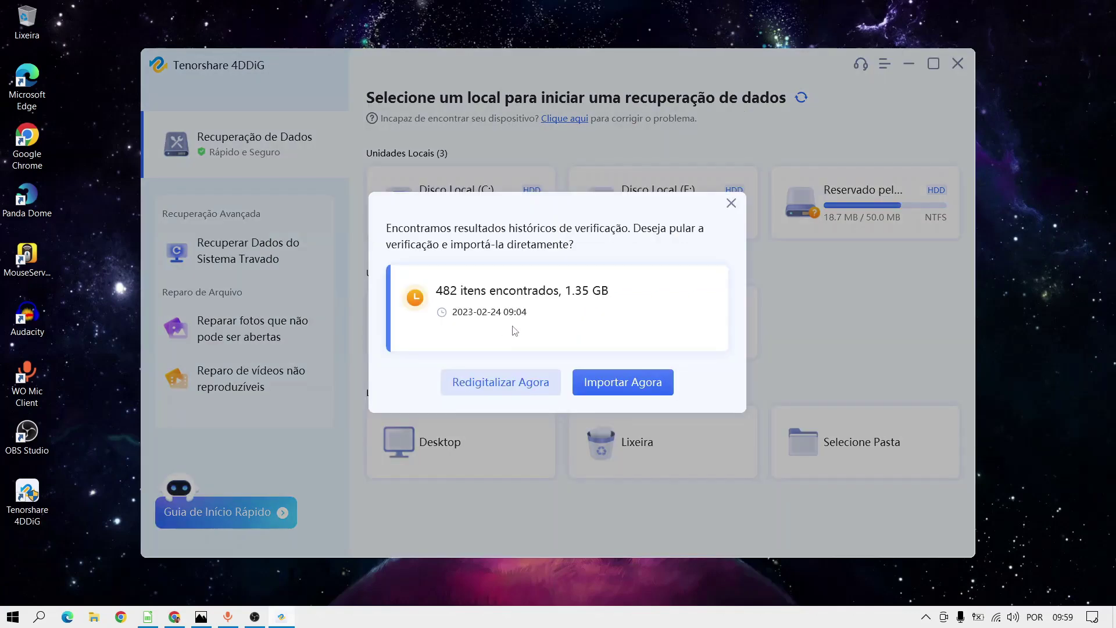
{"action": "left_click", "coordinate": [545, 388]}
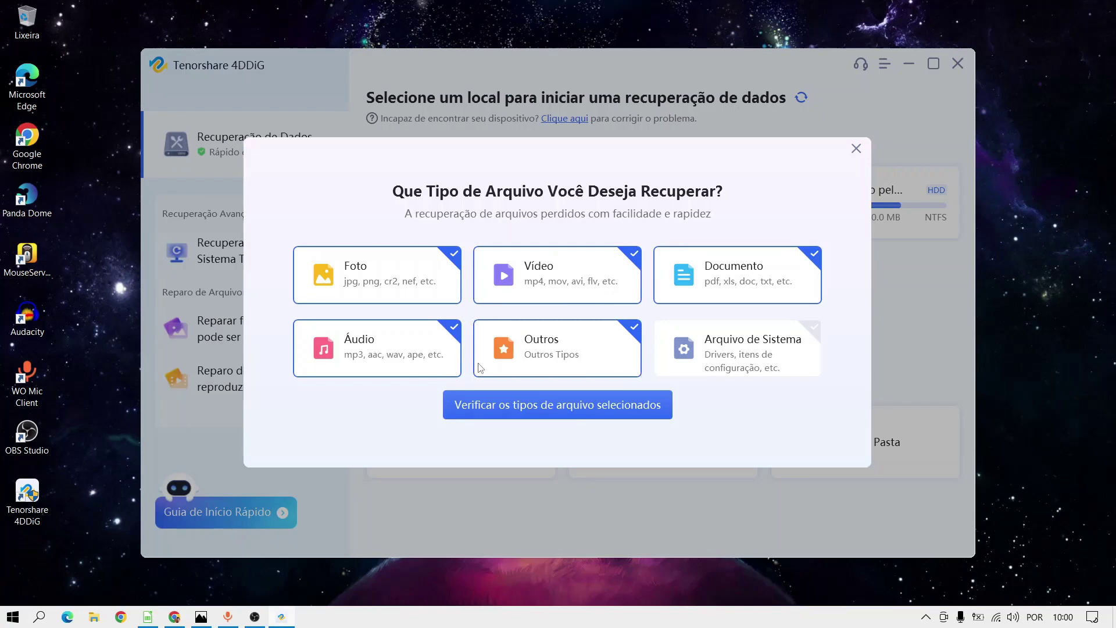
{"action": "left_click", "coordinate": [629, 335]}
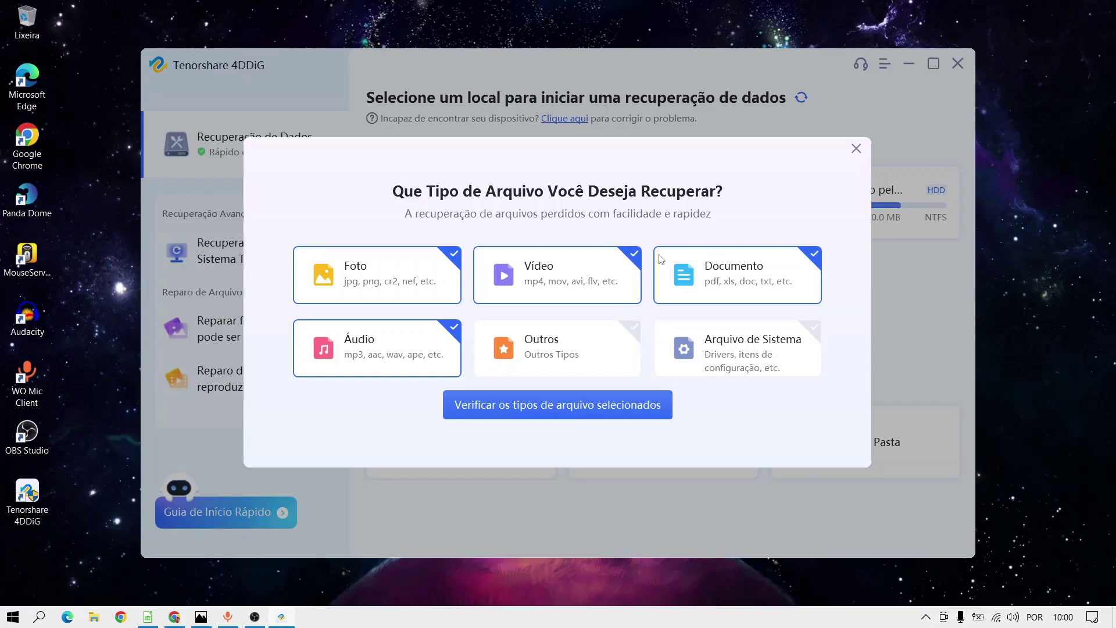
{"action": "left_click", "coordinate": [640, 263]}
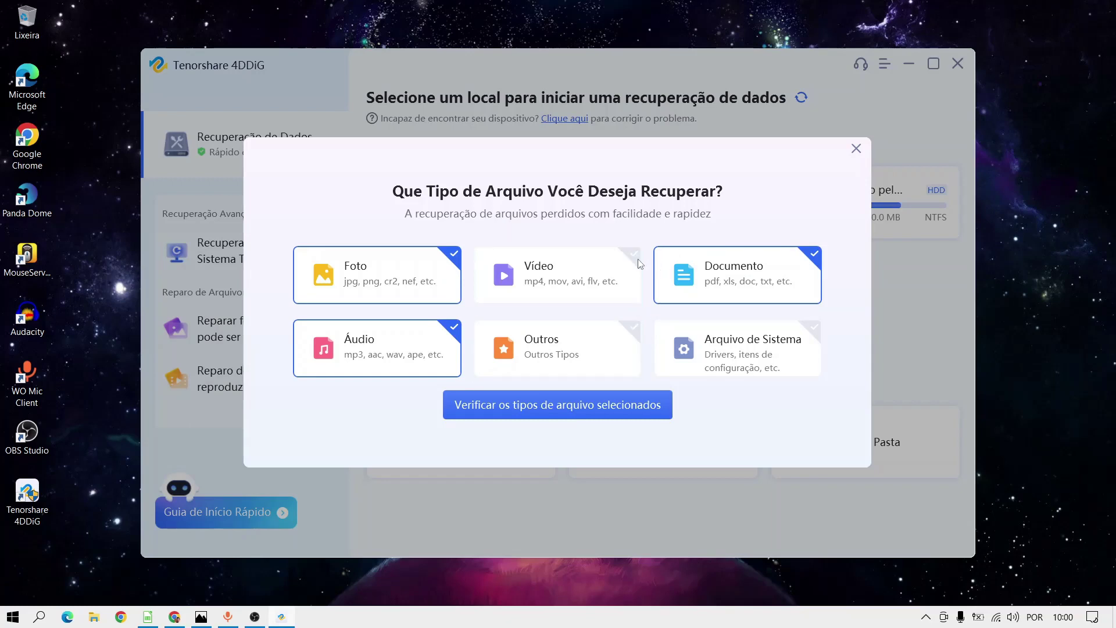
{"action": "left_click", "coordinate": [814, 254]}
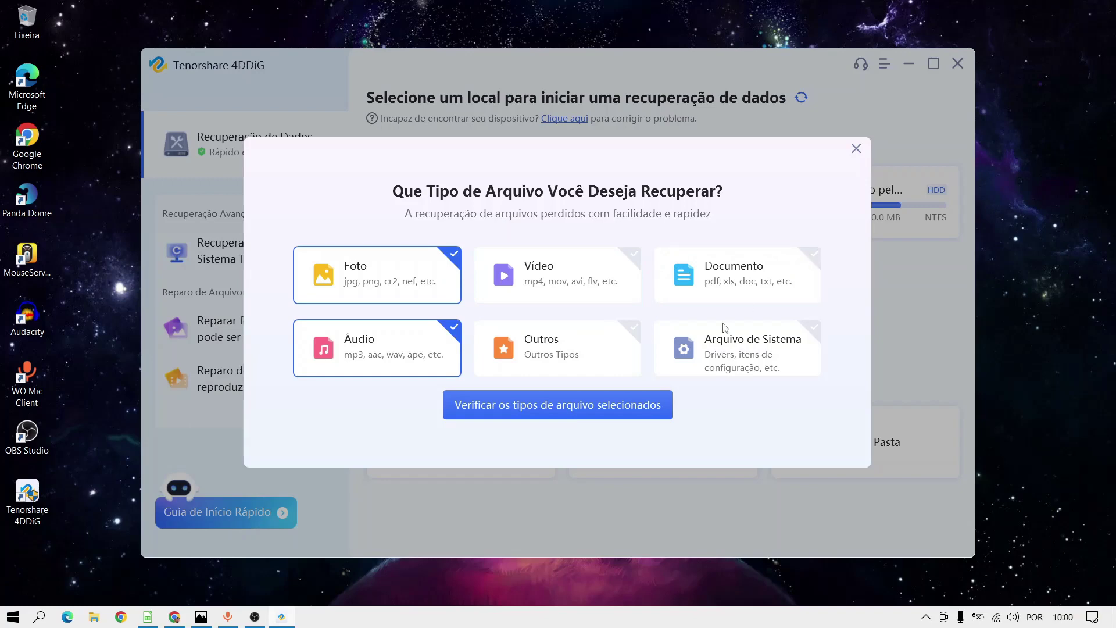
{"action": "left_click", "coordinate": [572, 406]}
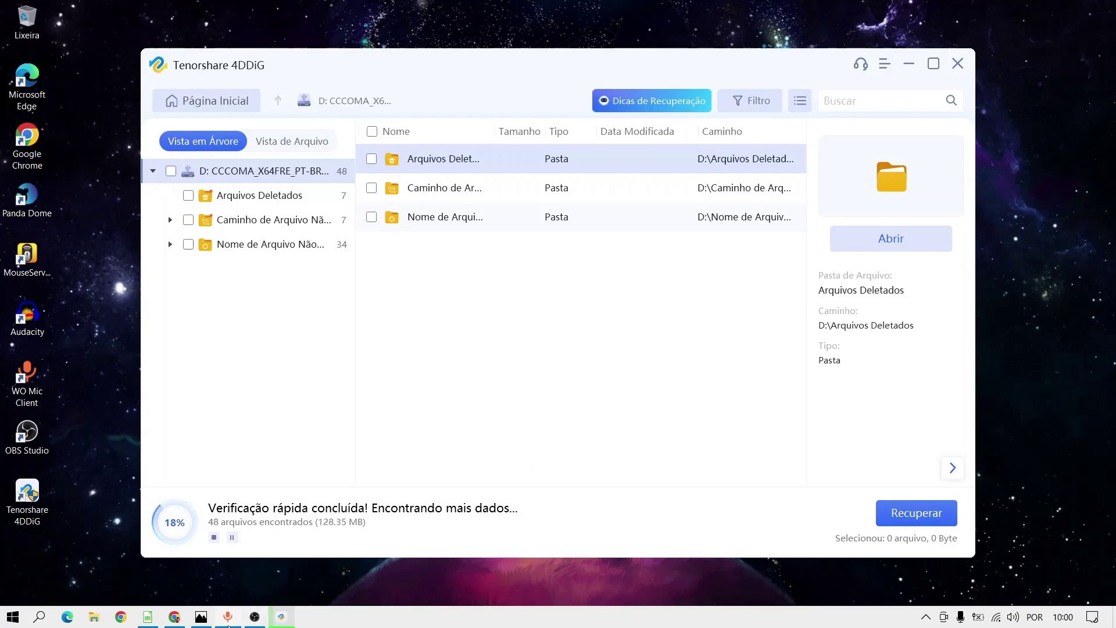
Switch to Chrome and read the 4DDiG Windows Data Recovery guide's sections on local disk, external device and crashed system recovery.
{"action": "left_click", "coordinate": [184, 615]}
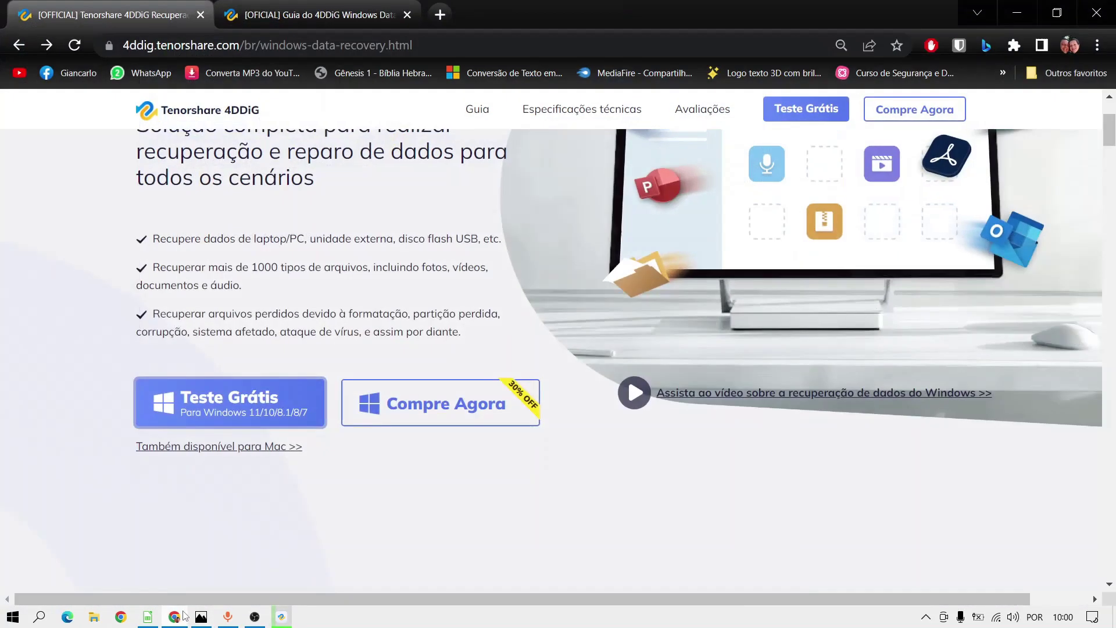
{"action": "left_click", "coordinate": [279, 9]}
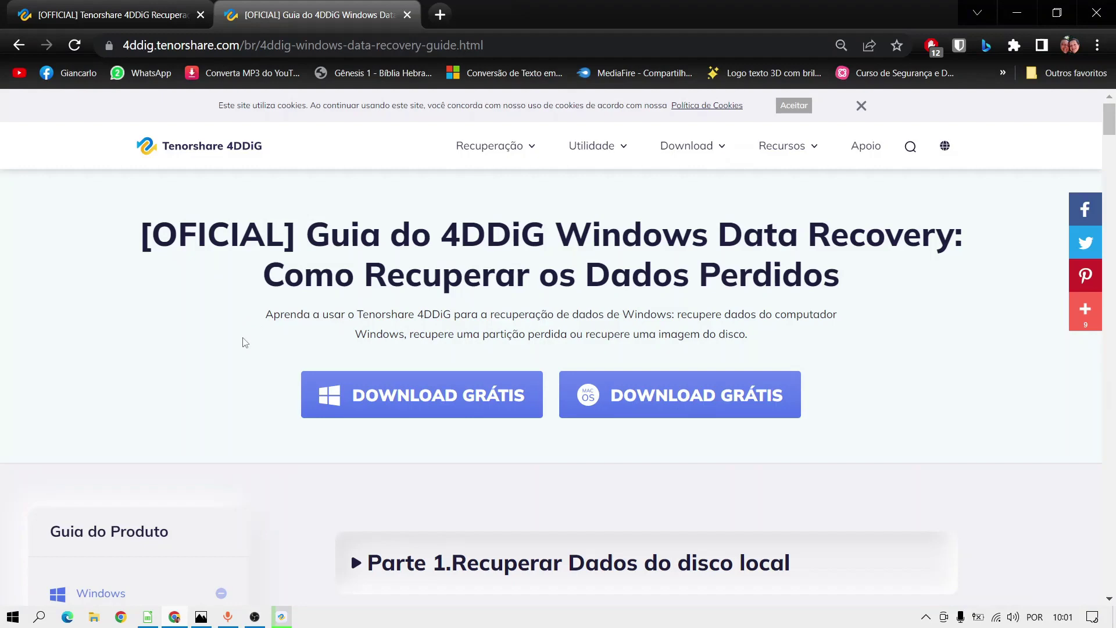
{"action": "scroll", "coordinate": [245, 342], "scroll_direction": "down", "scroll_amount": 3}
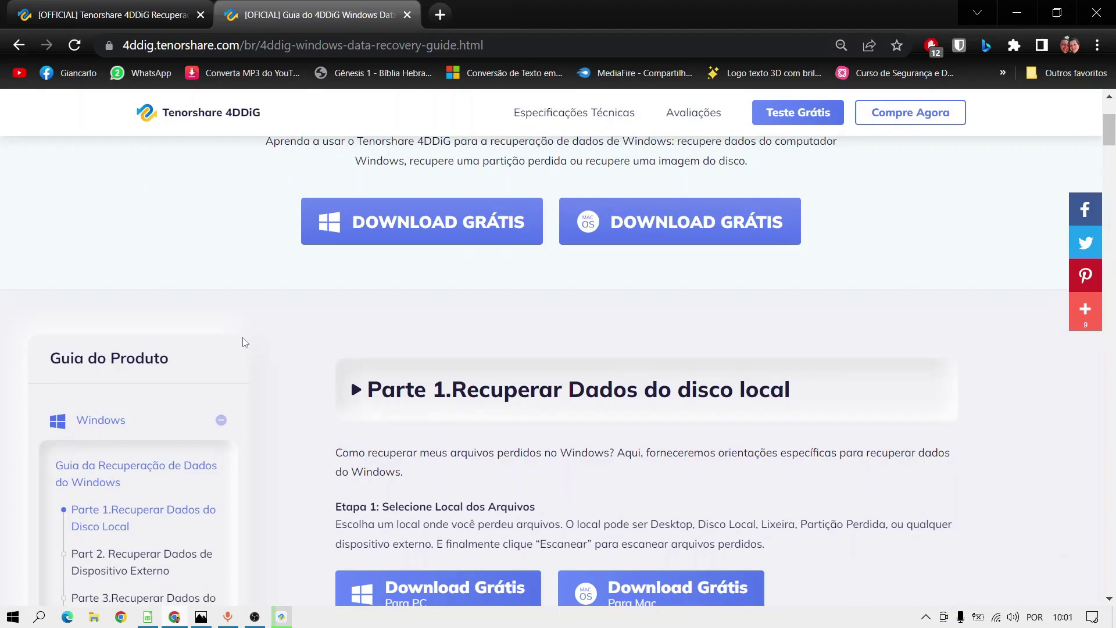
{"action": "scroll", "coordinate": [245, 342], "scroll_direction": "down", "scroll_amount": 3}
{"action": "scroll", "coordinate": [245, 343], "scroll_direction": "down", "scroll_amount": 2}
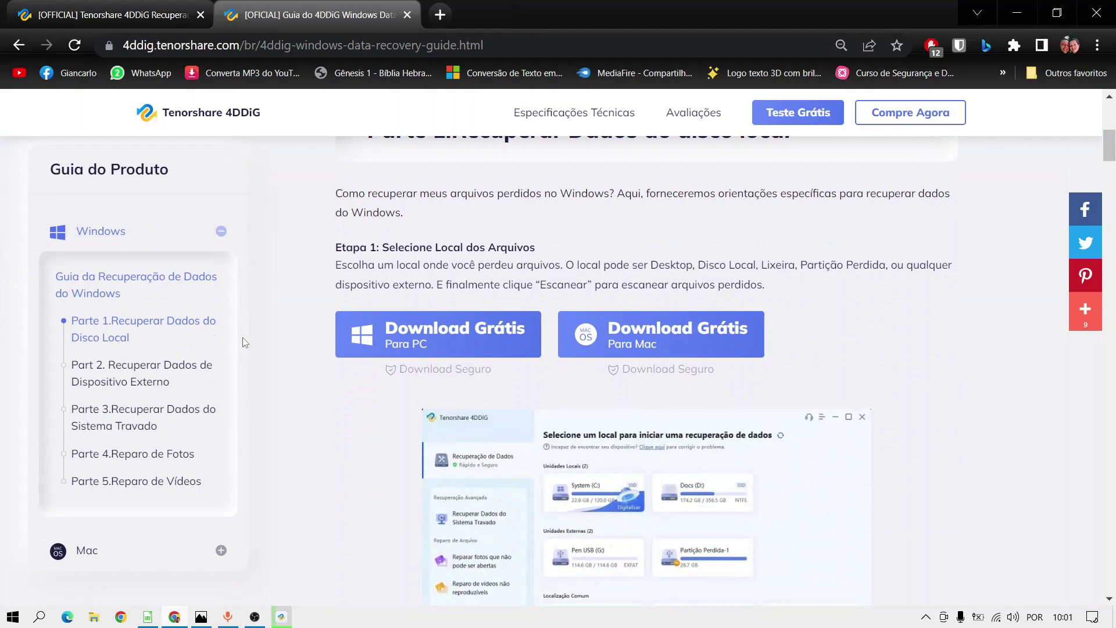
{"action": "scroll", "coordinate": [245, 342], "scroll_direction": "down", "scroll_amount": 5}
{"action": "scroll", "coordinate": [245, 342], "scroll_direction": "down", "scroll_amount": 5}
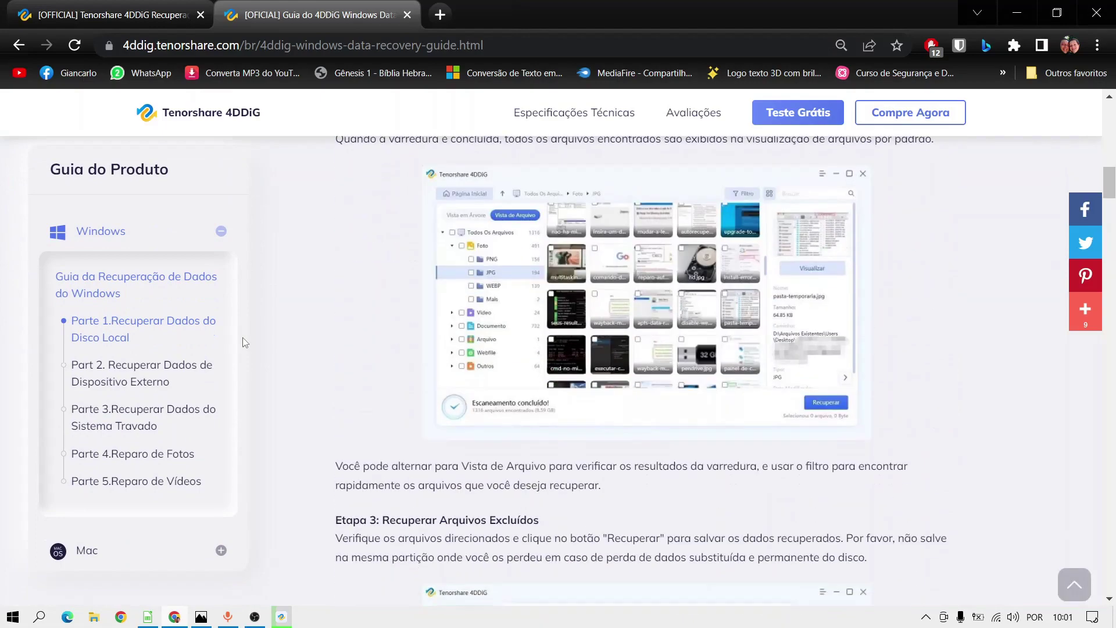
{"action": "scroll", "coordinate": [245, 342], "scroll_direction": "down", "scroll_amount": 2}
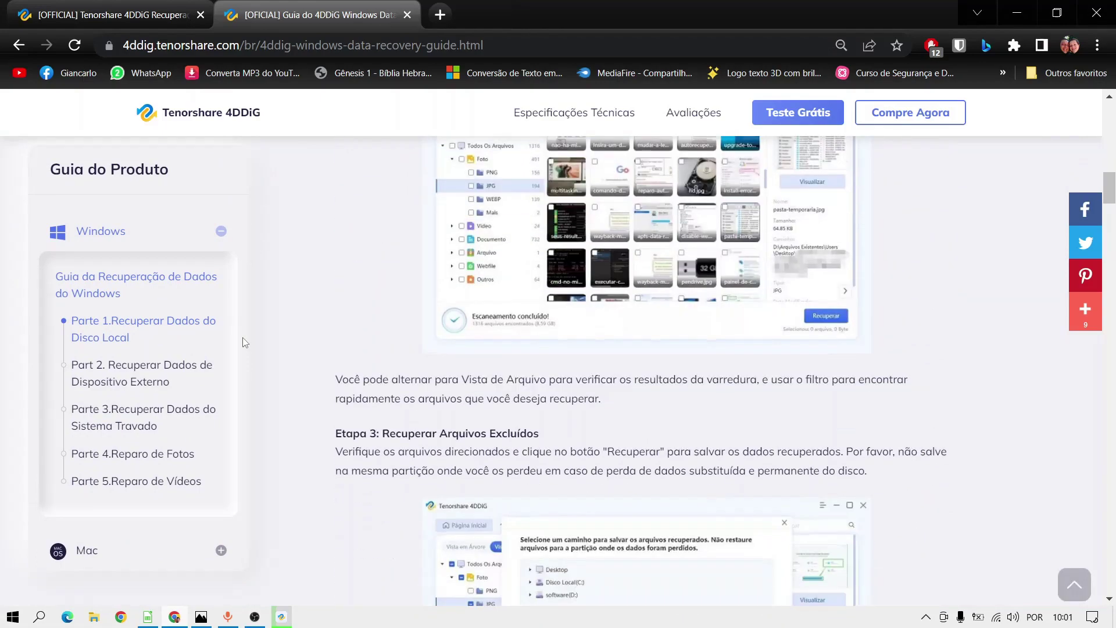
{"action": "scroll", "coordinate": [245, 343], "scroll_direction": "down", "scroll_amount": 5}
{"action": "scroll", "coordinate": [244, 342], "scroll_direction": "down", "scroll_amount": 3}
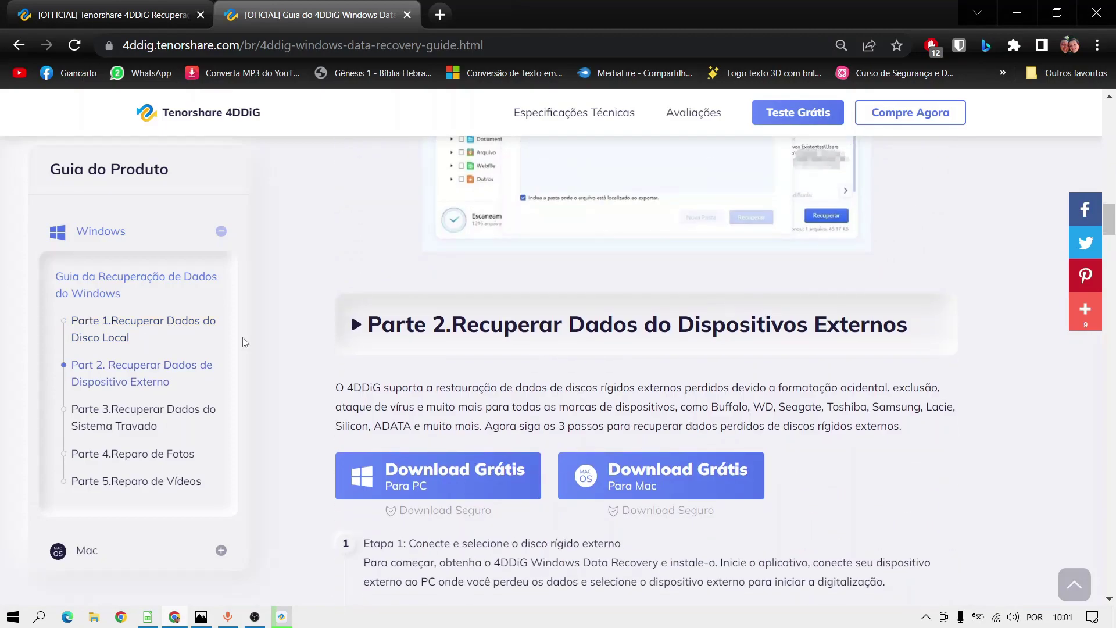
{"action": "scroll", "coordinate": [245, 343], "scroll_direction": "down", "scroll_amount": 10}
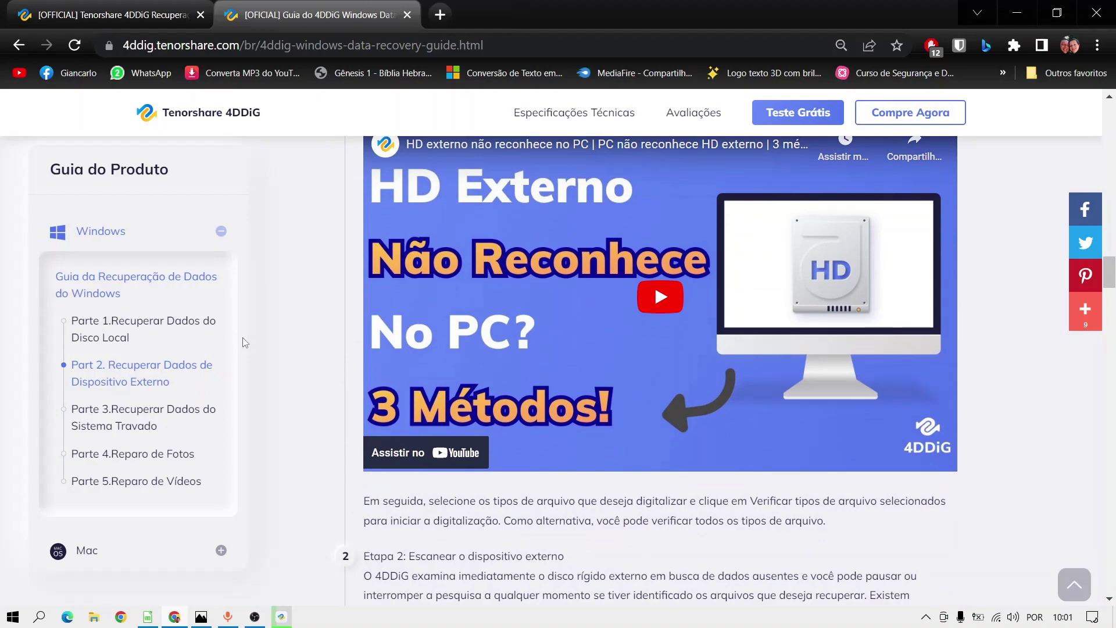
{"action": "scroll", "coordinate": [244, 342], "scroll_direction": "down", "scroll_amount": 20}
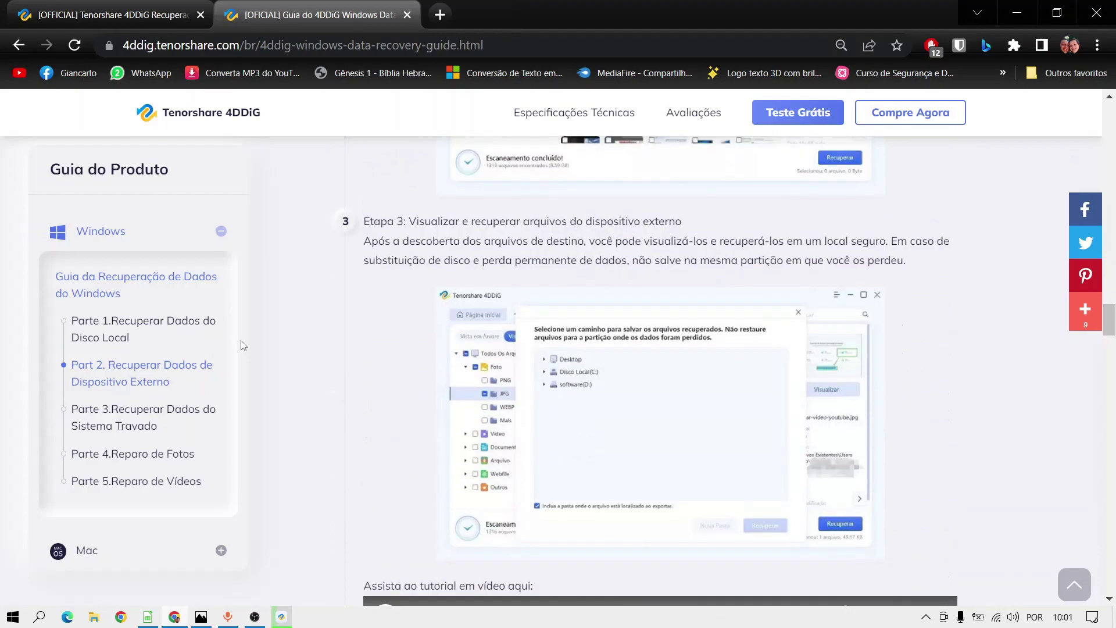
{"action": "scroll", "coordinate": [244, 347], "scroll_direction": "down", "scroll_amount": 6}
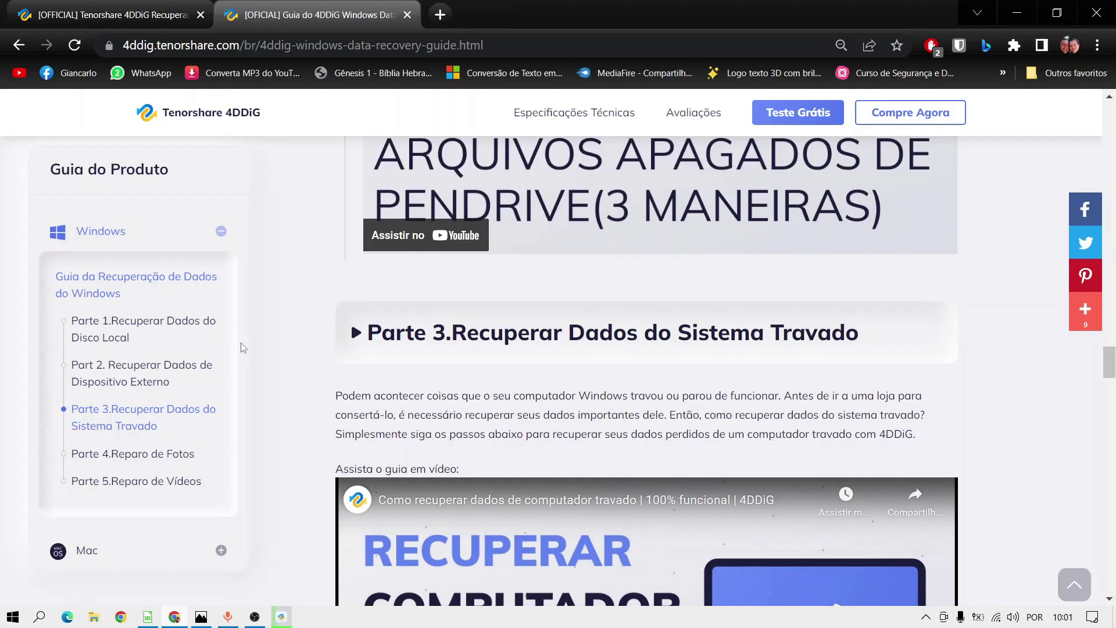
{"action": "scroll", "coordinate": [242, 348], "scroll_direction": "down", "scroll_amount": 1}
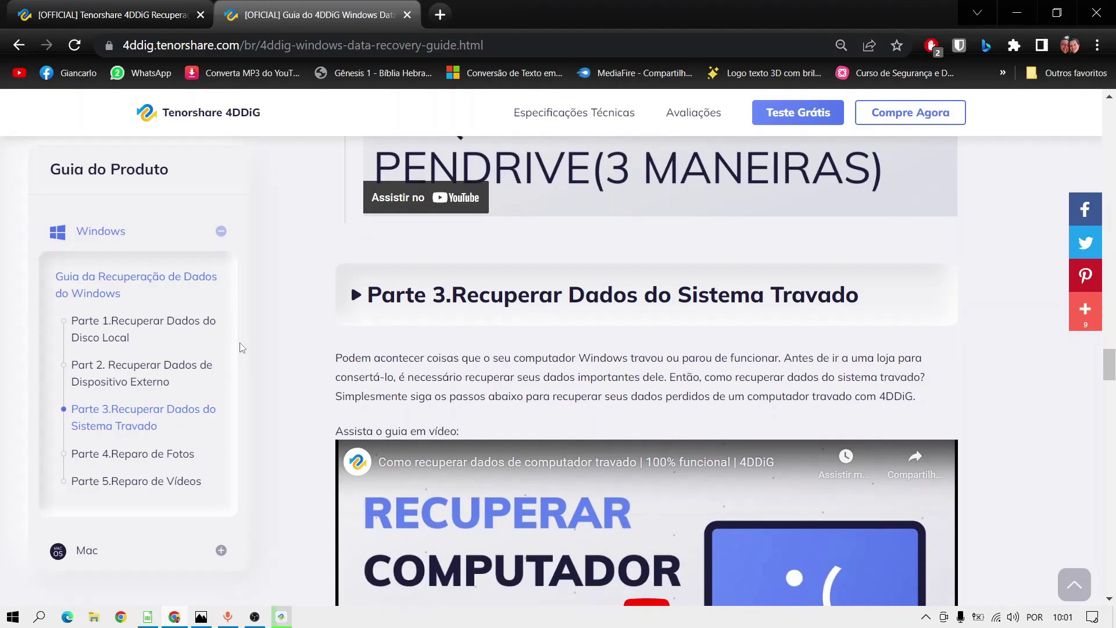
{"action": "scroll", "coordinate": [242, 348], "scroll_direction": "down", "scroll_amount": 20}
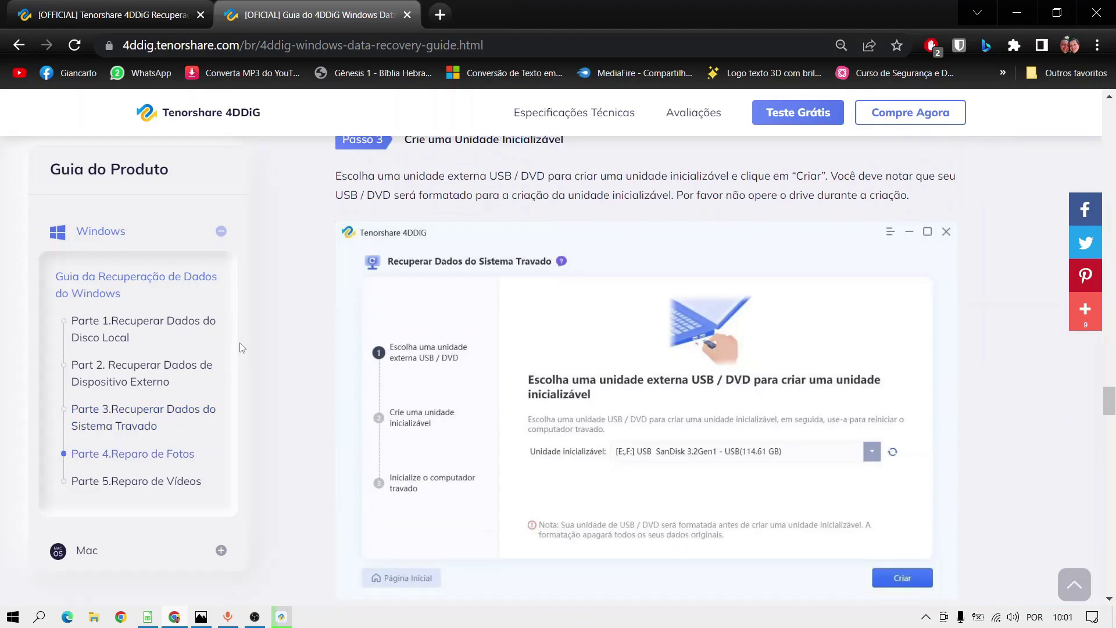
{"action": "scroll", "coordinate": [242, 348], "scroll_direction": "down", "scroll_amount": 10}
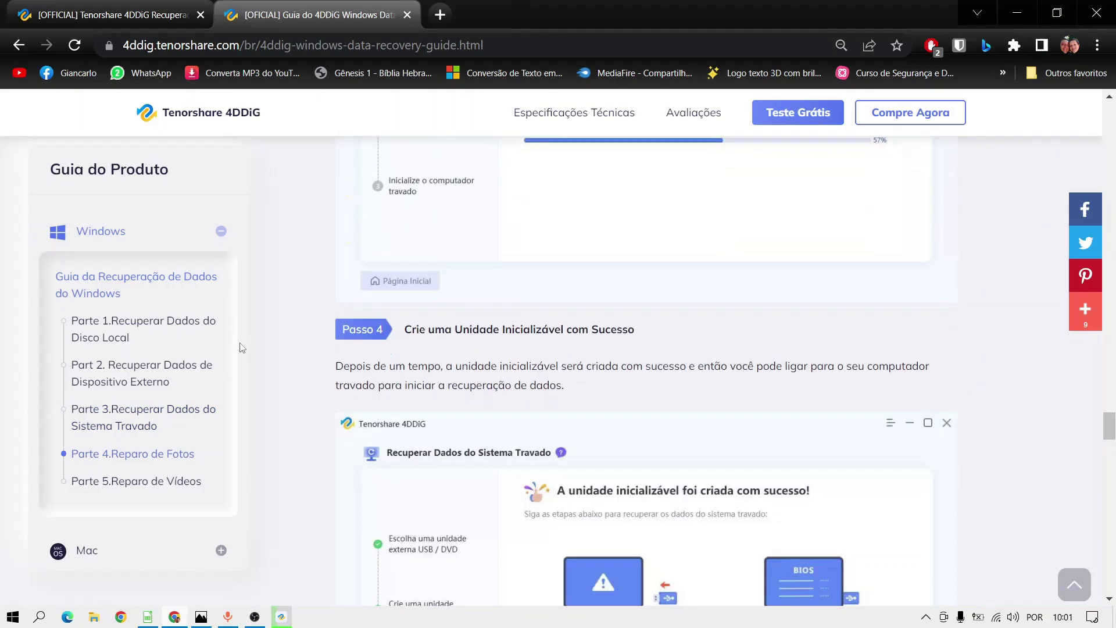
{"action": "scroll", "coordinate": [242, 347], "scroll_direction": "down", "scroll_amount": 8}
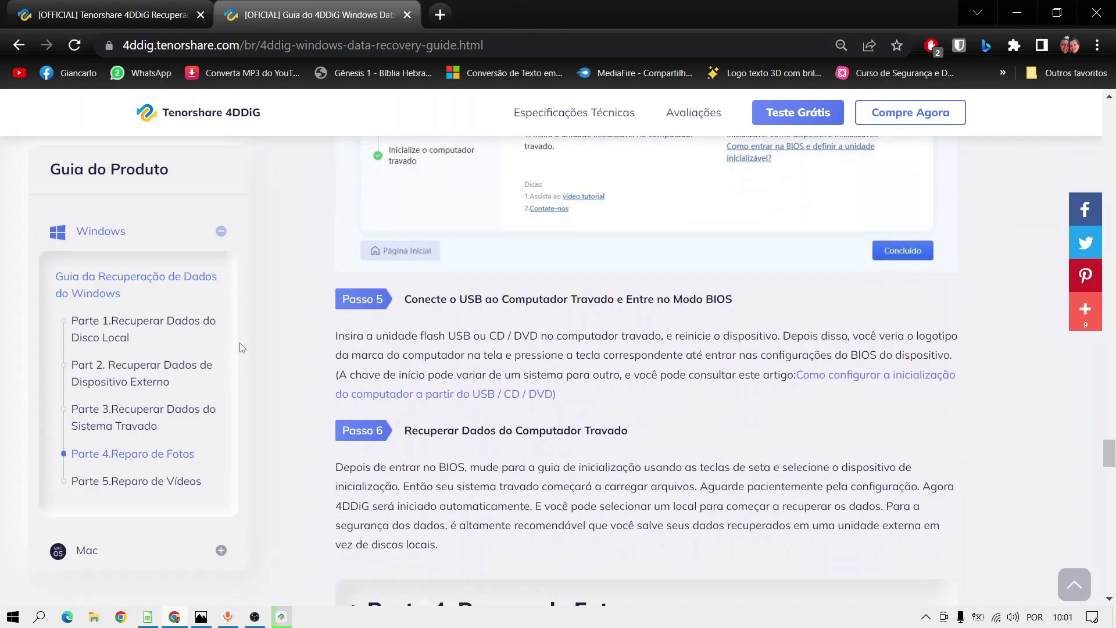
Read the guide's photo repair and video repair sections, then skim back up to the crashed system recovery section.
{"action": "scroll", "coordinate": [242, 348], "scroll_direction": "down", "scroll_amount": 7}
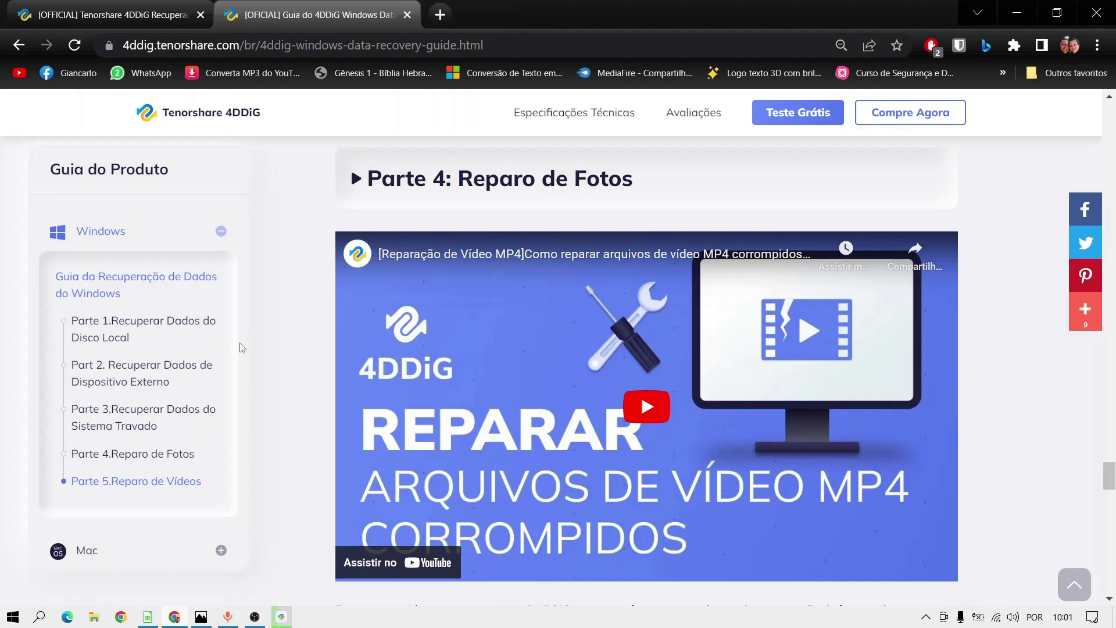
{"action": "scroll", "coordinate": [242, 348], "scroll_direction": "down", "scroll_amount": 9}
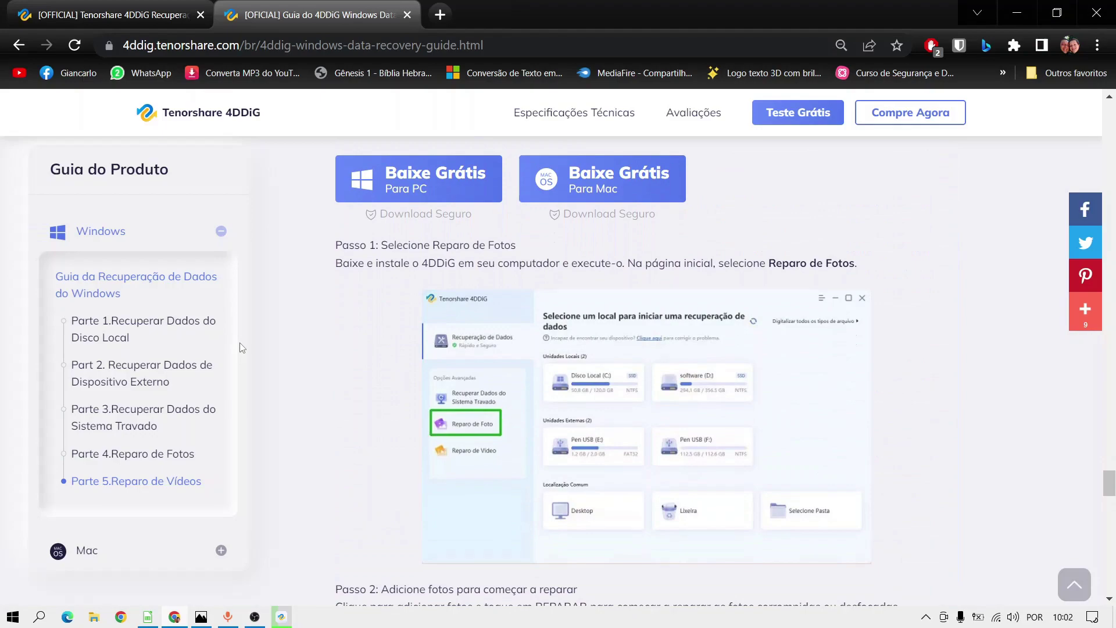
{"action": "scroll", "coordinate": [242, 348], "scroll_direction": "down", "scroll_amount": 15}
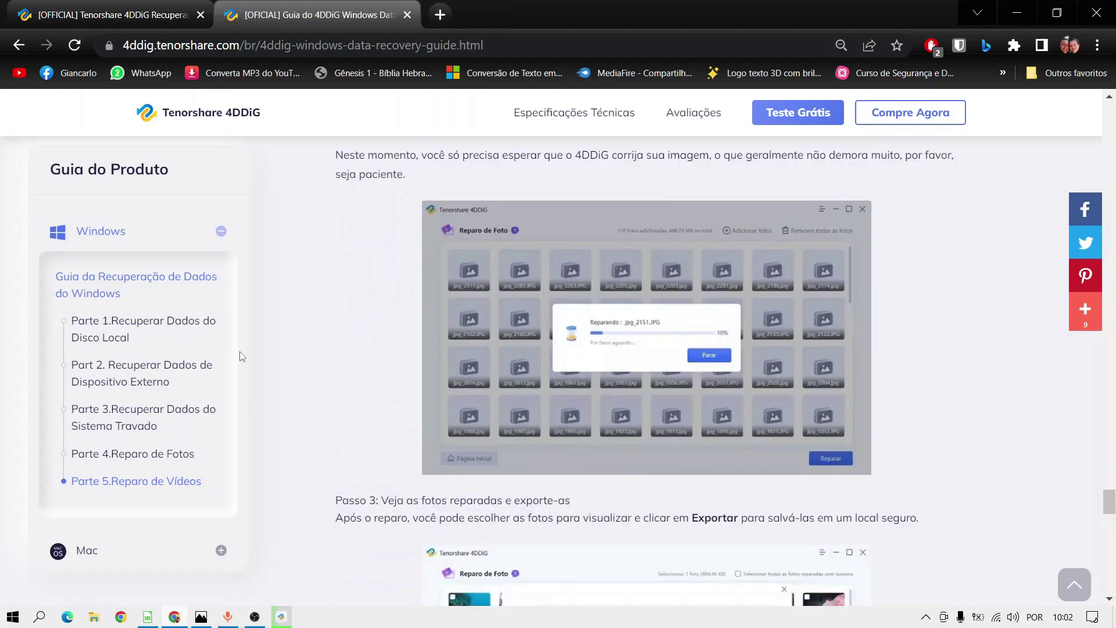
{"action": "scroll", "coordinate": [241, 357], "scroll_direction": "down", "scroll_amount": 12}
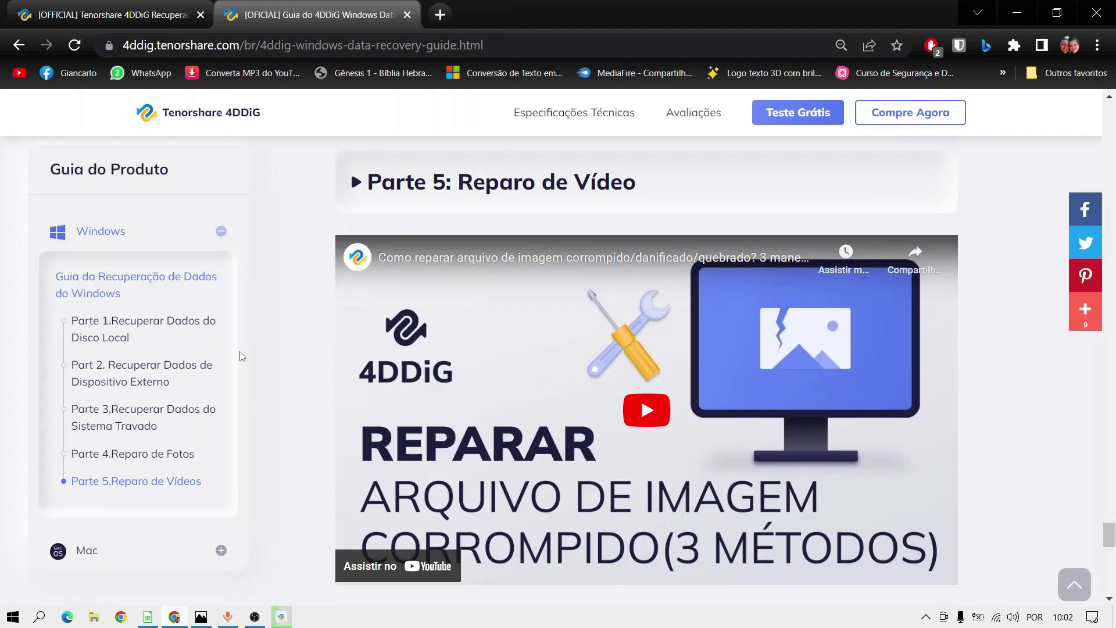
{"action": "scroll", "coordinate": [242, 356], "scroll_direction": "down", "scroll_amount": 20}
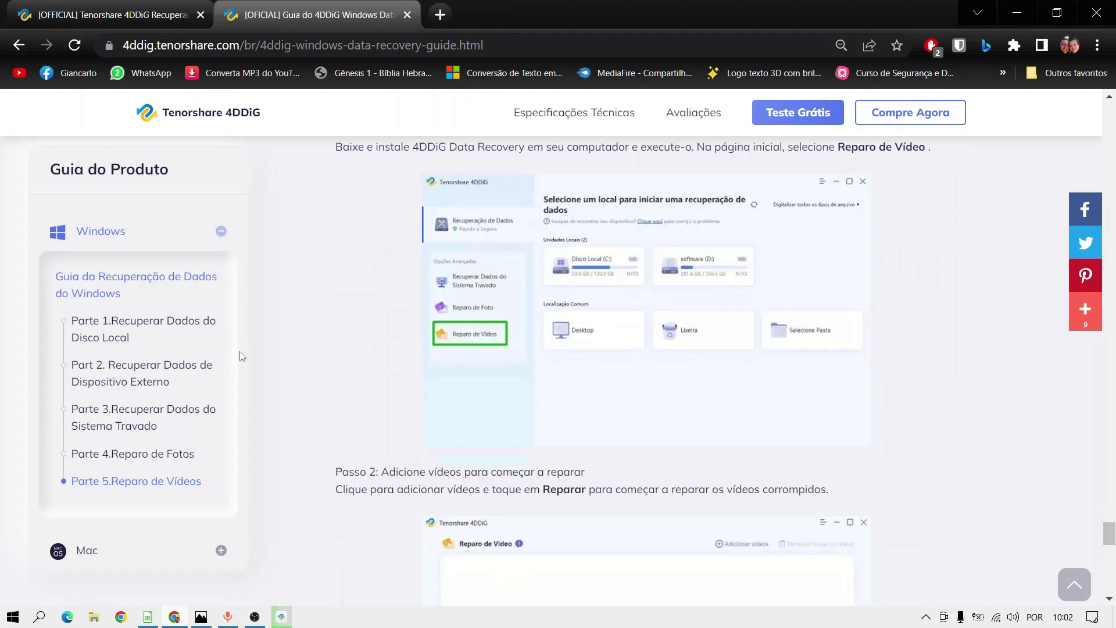
{"action": "scroll", "coordinate": [242, 356], "scroll_direction": "down", "scroll_amount": 6}
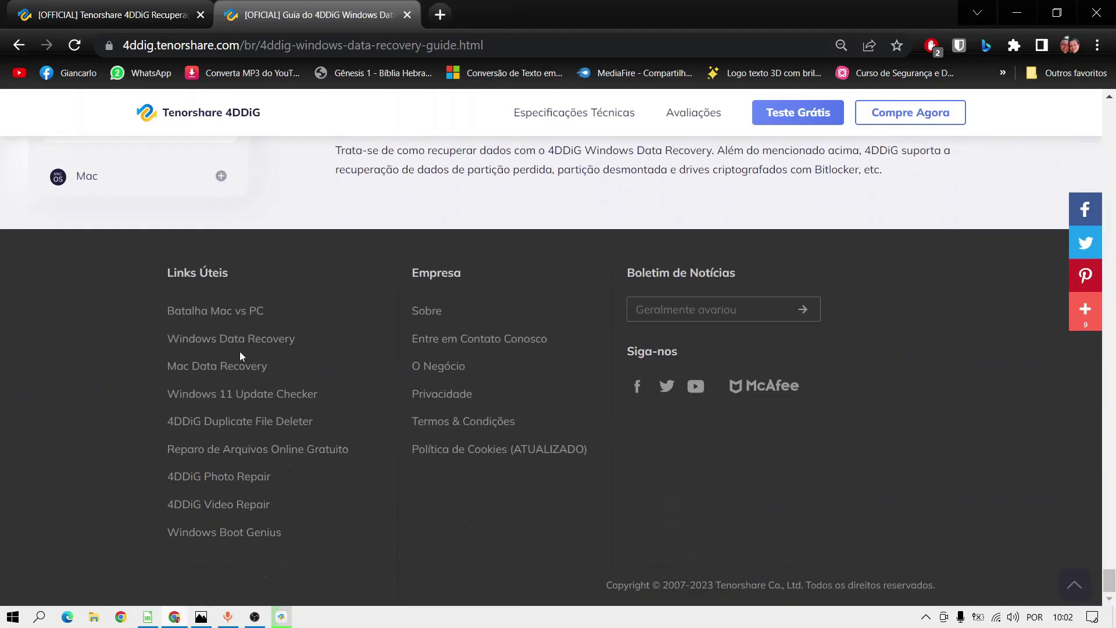
{"action": "scroll", "coordinate": [242, 357], "scroll_direction": "up", "scroll_amount": 4}
{"action": "scroll", "coordinate": [241, 356], "scroll_direction": "up", "scroll_amount": 20}
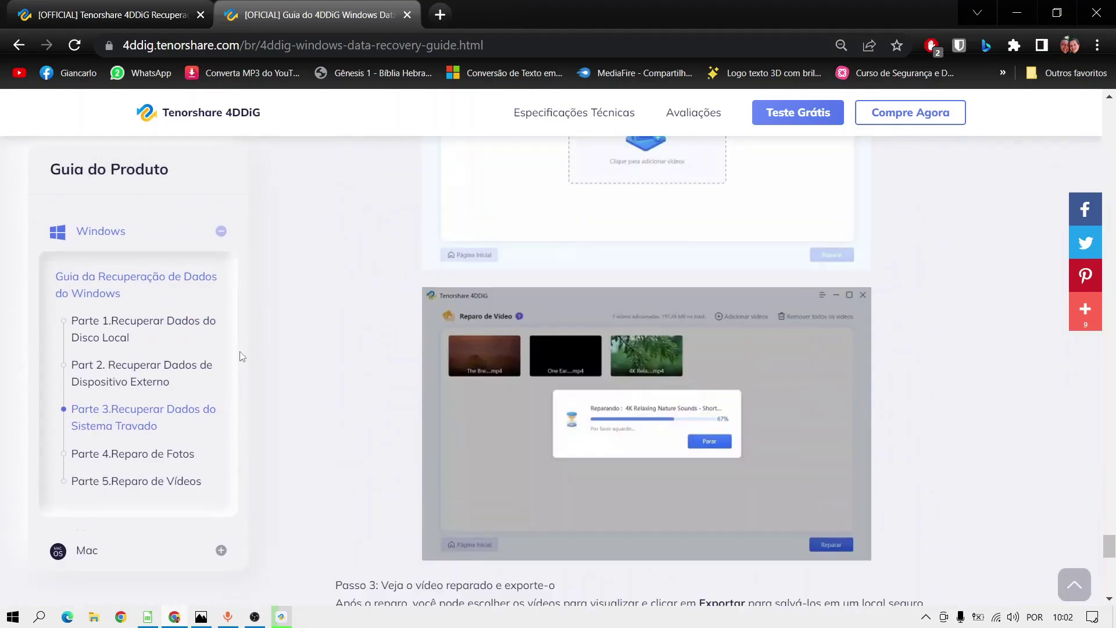
{"action": "scroll", "coordinate": [242, 356], "scroll_direction": "up", "scroll_amount": 20}
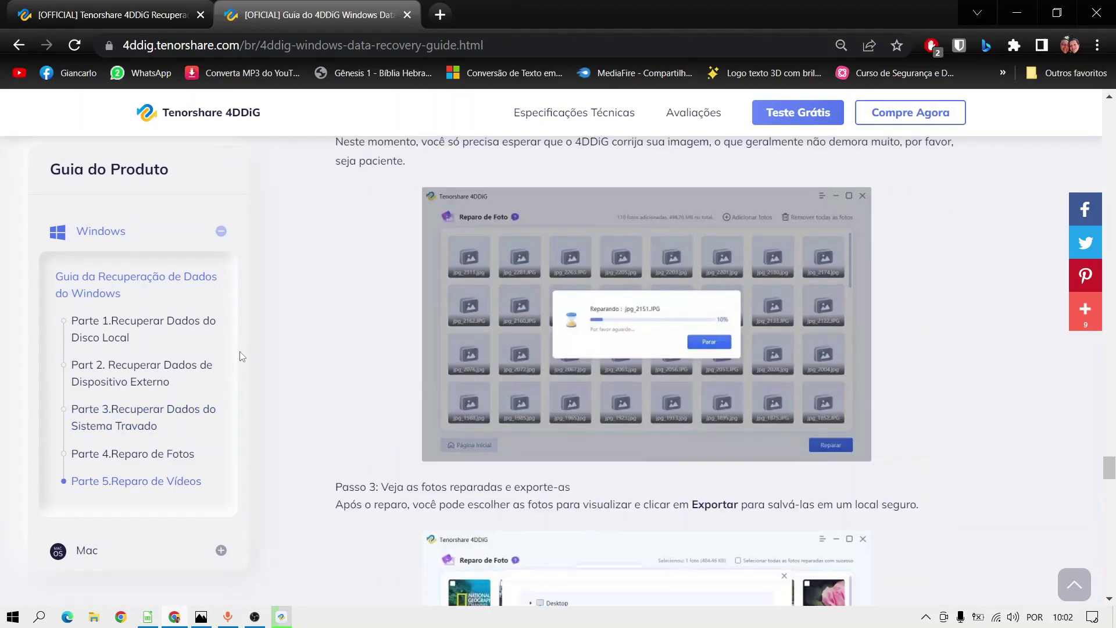
{"action": "scroll", "coordinate": [242, 356], "scroll_direction": "up", "scroll_amount": 20}
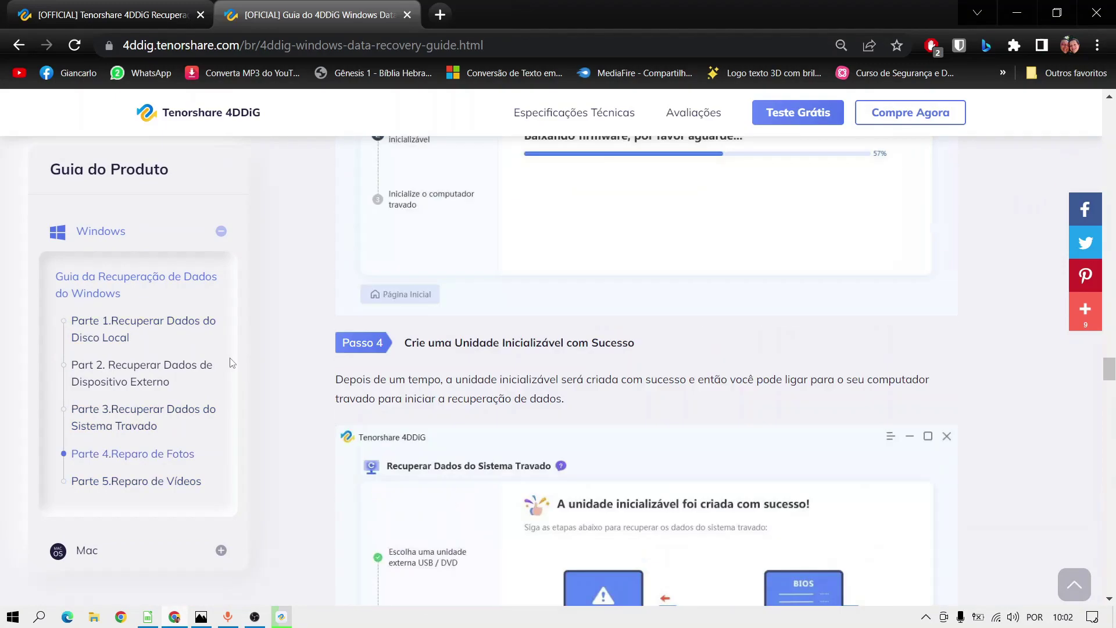
{"action": "scroll", "coordinate": [236, 361], "scroll_direction": "up", "scroll_amount": 10}
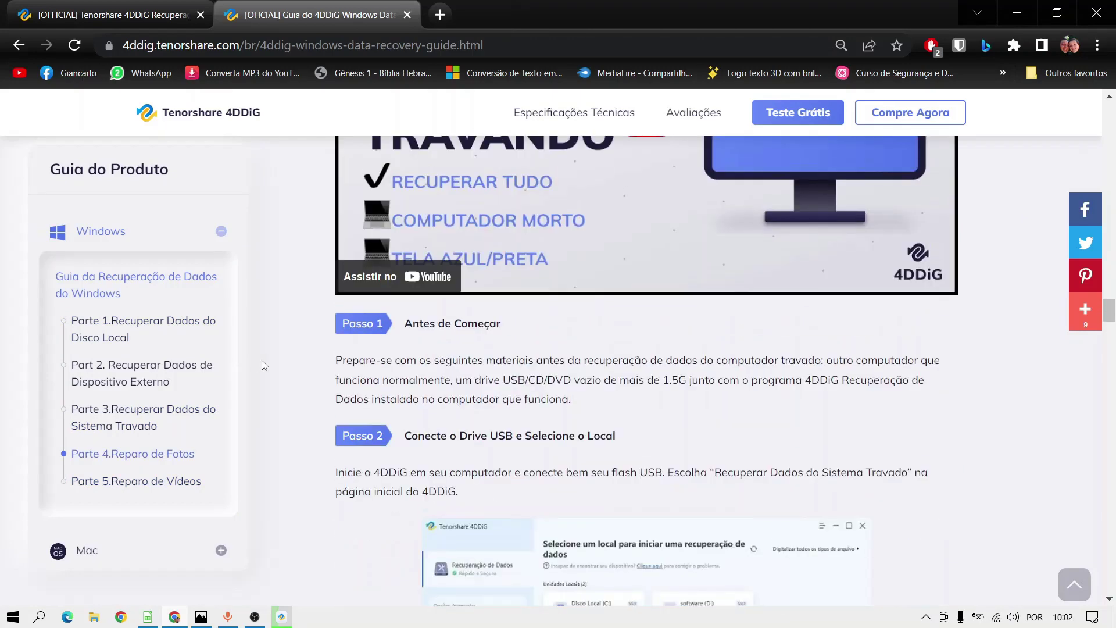
Switch back to Tenorshare 4DDiG, open the Arquivos Deletados folder and select all its PNG images and the MP3 file for recovery.
{"action": "left_click", "coordinate": [1010, 11]}
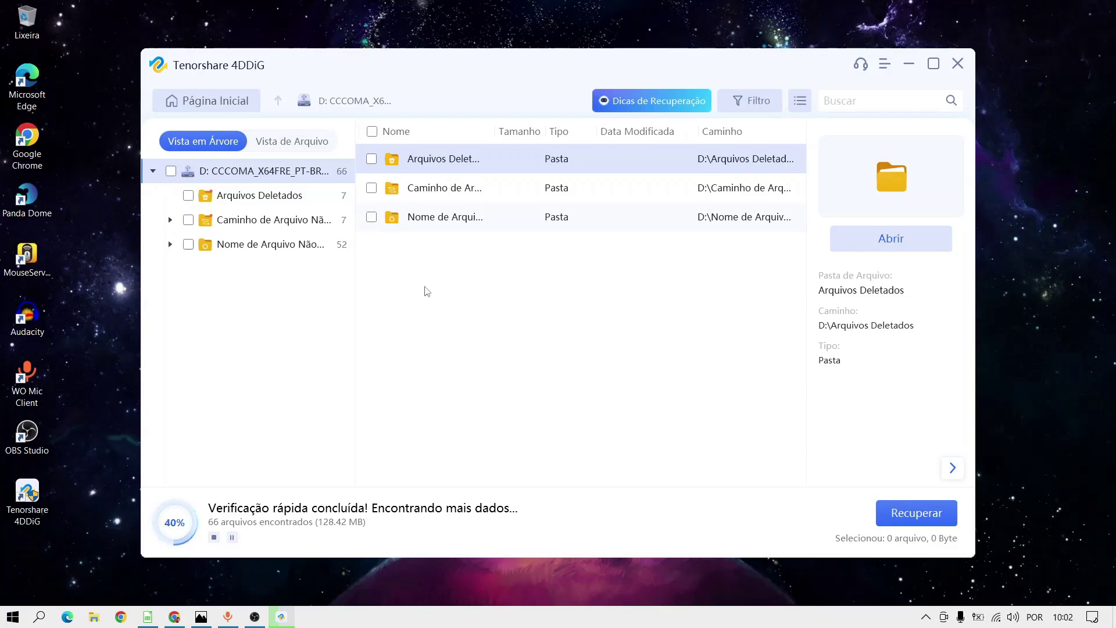
{"action": "double_click", "coordinate": [430, 169]}
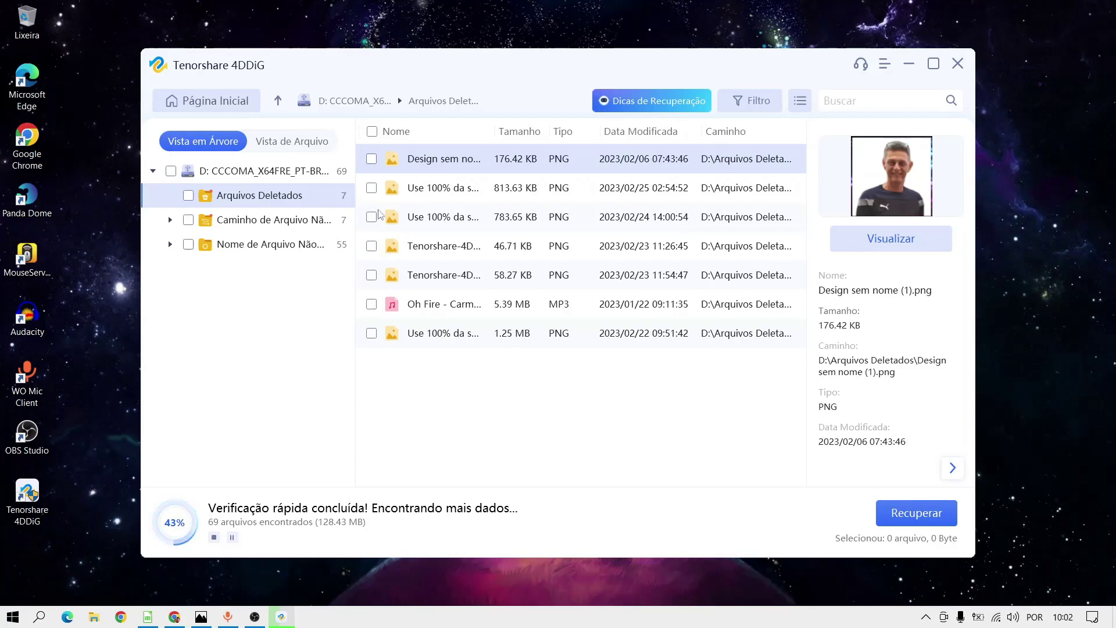
{"action": "left_click", "coordinate": [371, 159]}
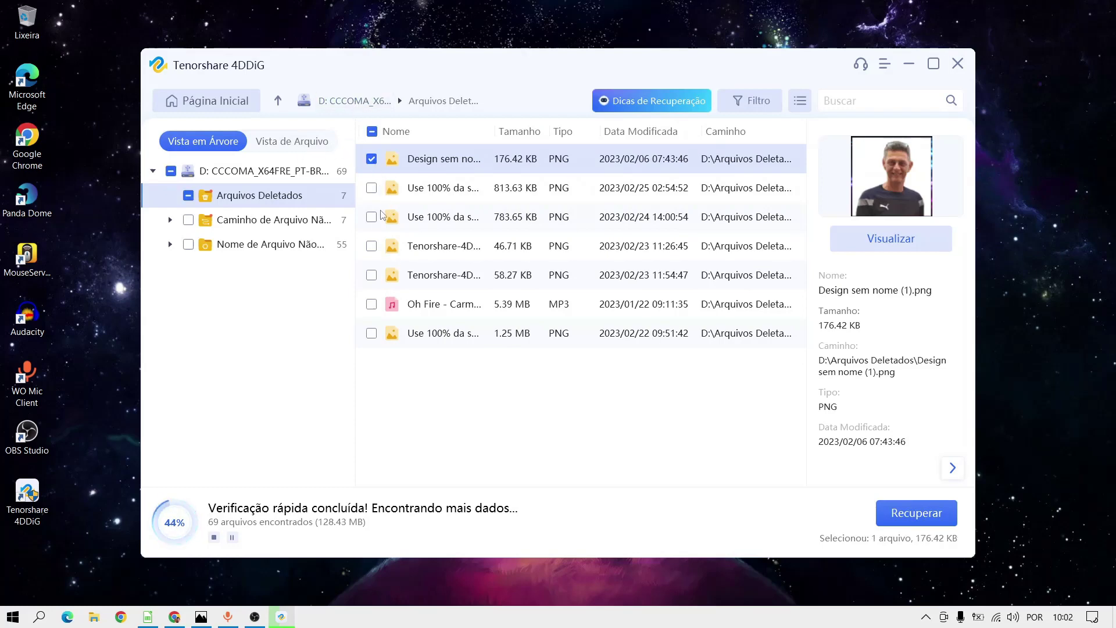
{"action": "left_click", "coordinate": [368, 185]}
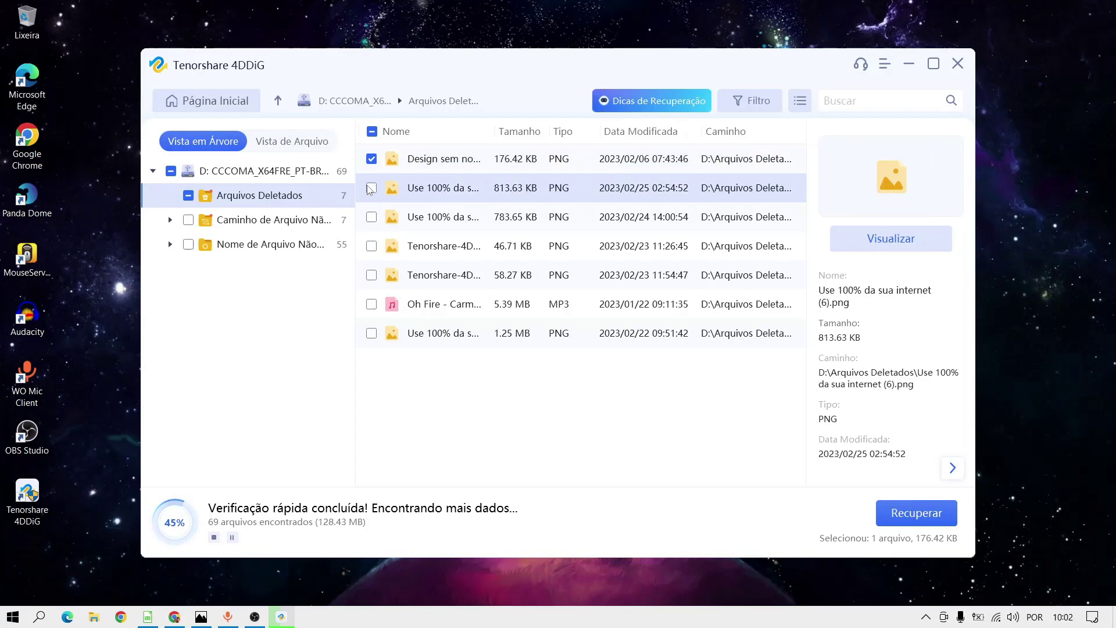
{"action": "left_click", "coordinate": [373, 226]}
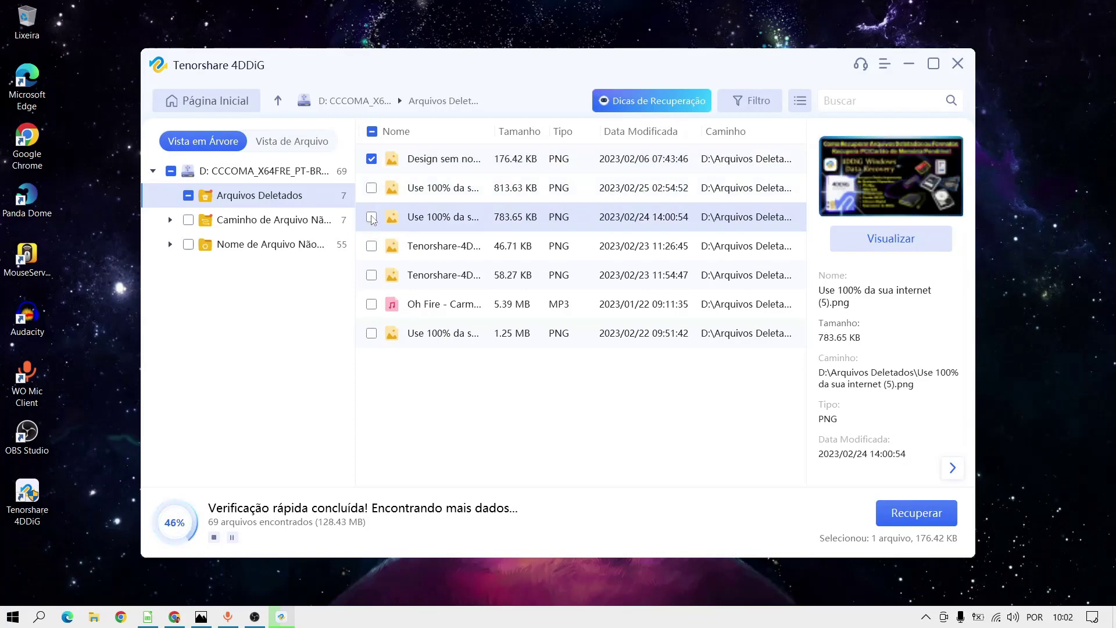
{"action": "left_click", "coordinate": [372, 217]}
{"action": "left_click", "coordinate": [371, 188]}
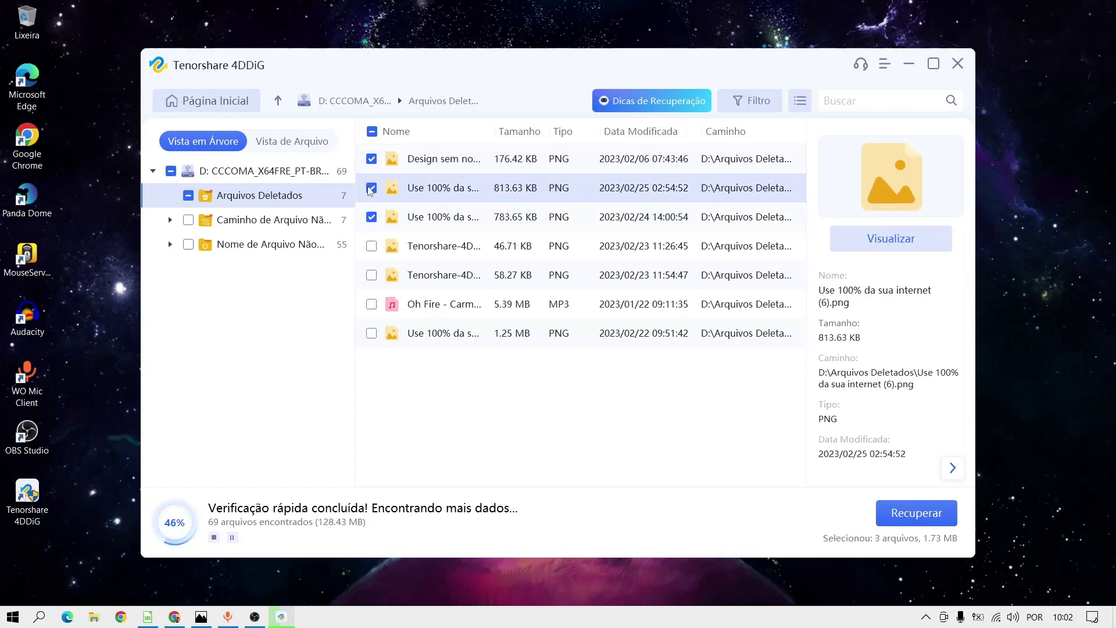
{"action": "left_click", "coordinate": [372, 245]}
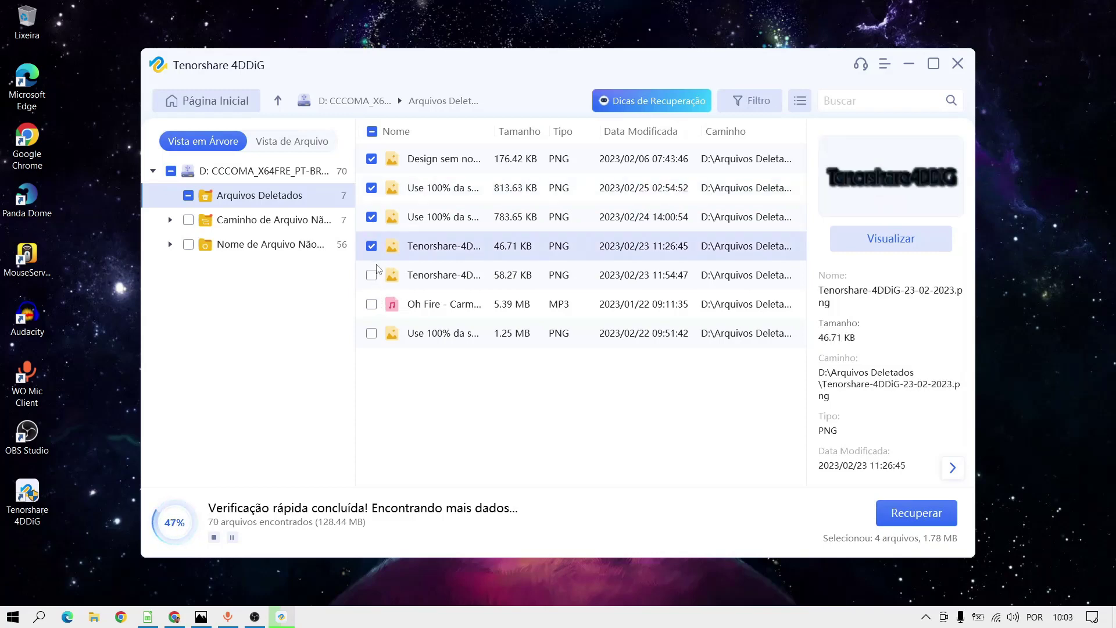
{"action": "left_click", "coordinate": [377, 283]}
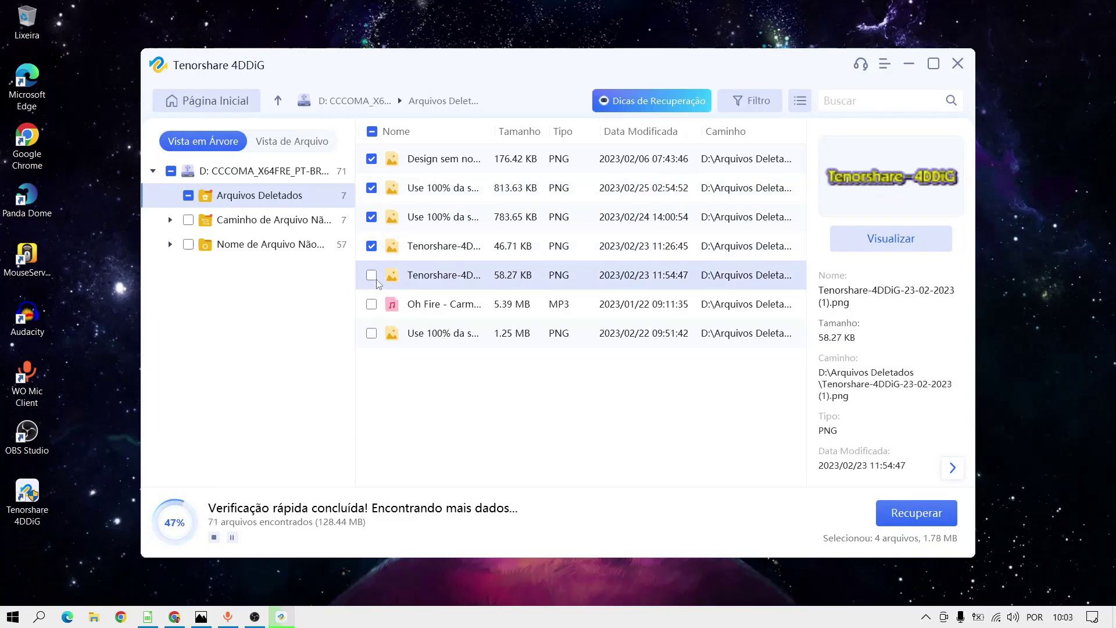
{"action": "left_click", "coordinate": [373, 277]}
{"action": "left_click", "coordinate": [374, 305]}
{"action": "left_click", "coordinate": [371, 304]}
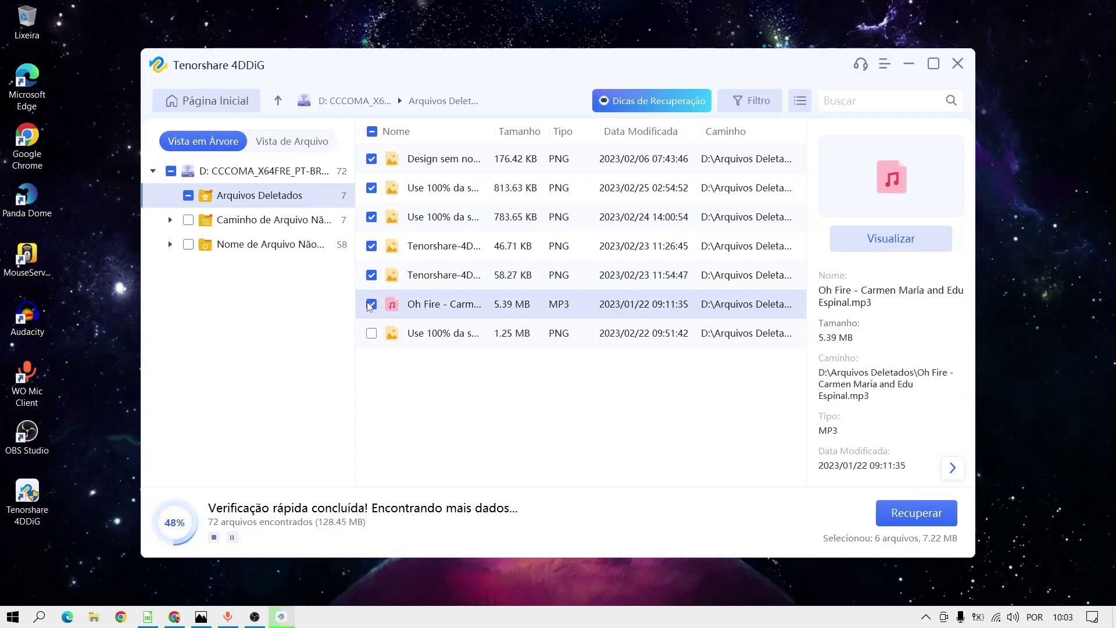
{"action": "left_click", "coordinate": [374, 334]}
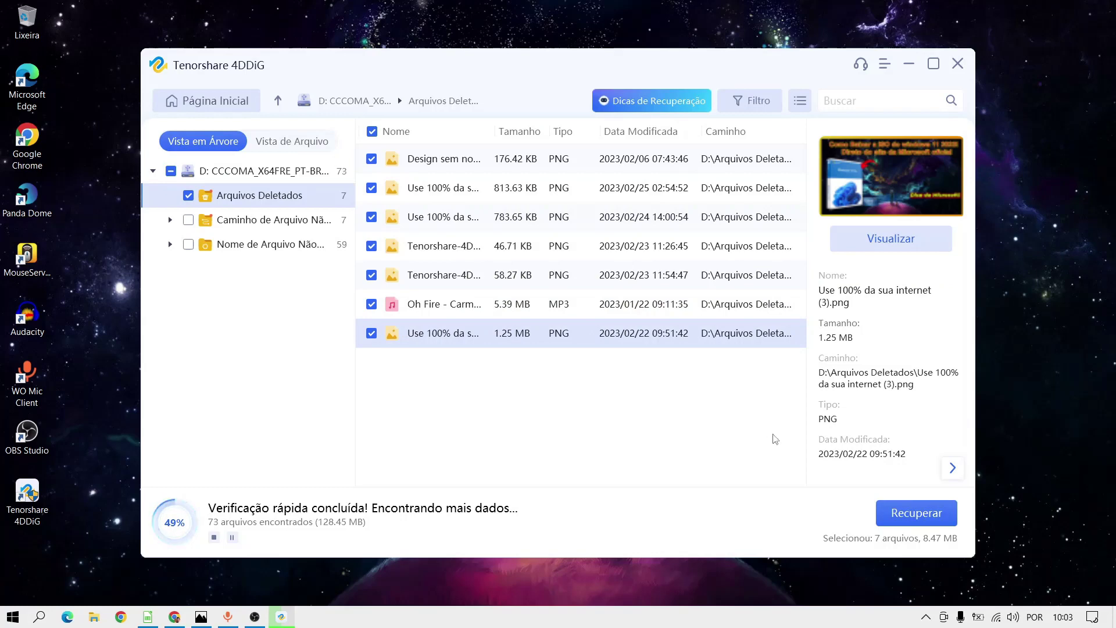
Recover the selected files into a new folder with the default name on Disco Local (E:).
{"action": "left_click", "coordinate": [883, 518]}
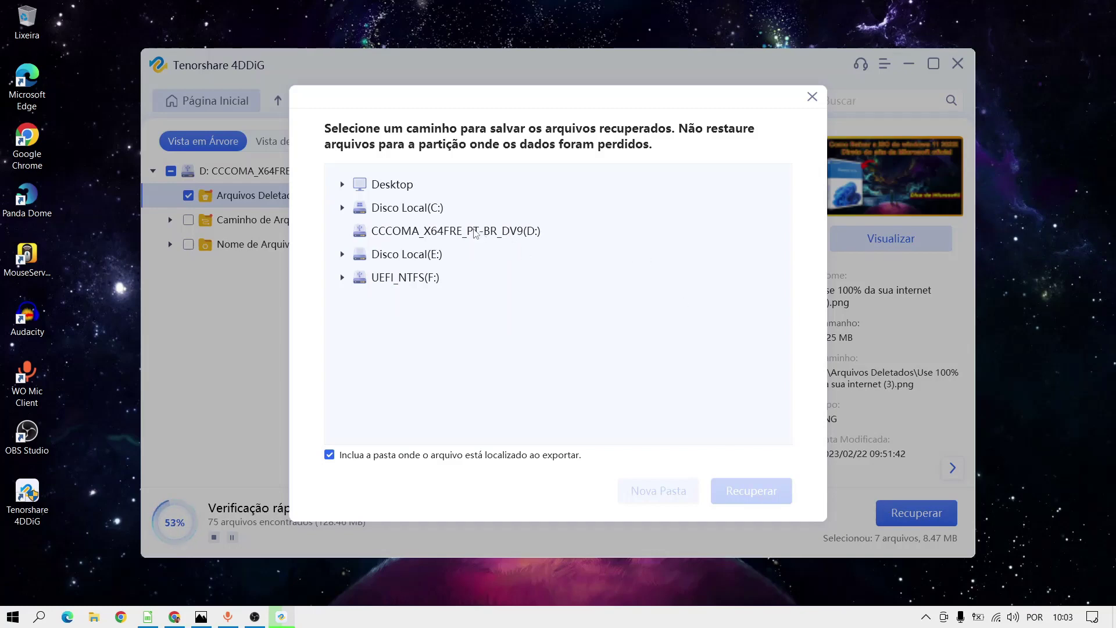
{"action": "left_click", "coordinate": [411, 258]}
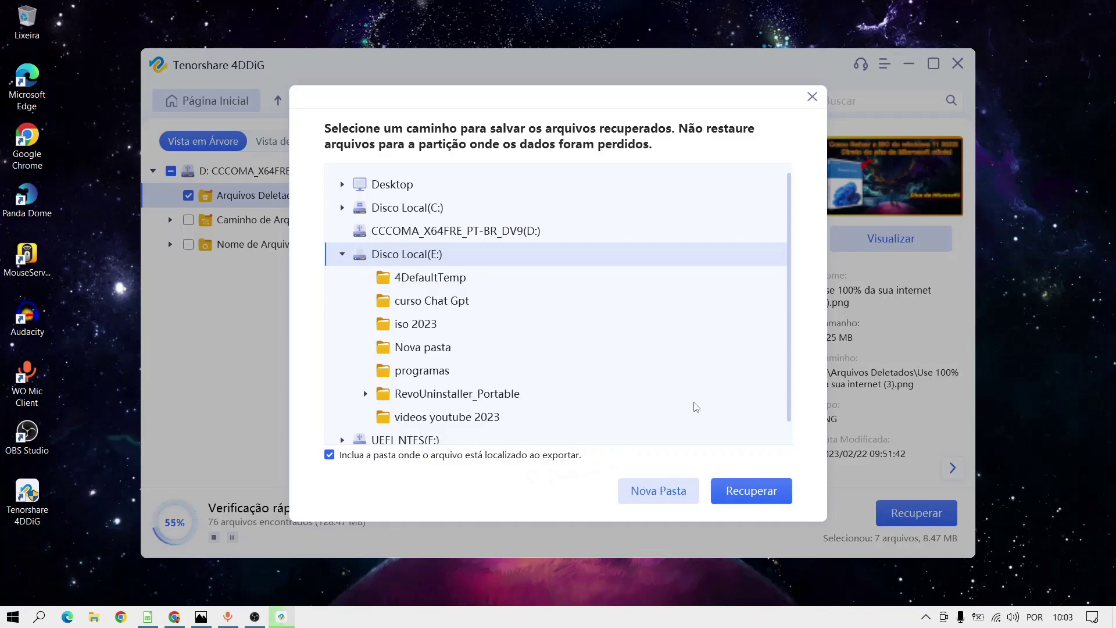
{"action": "left_click", "coordinate": [651, 492]}
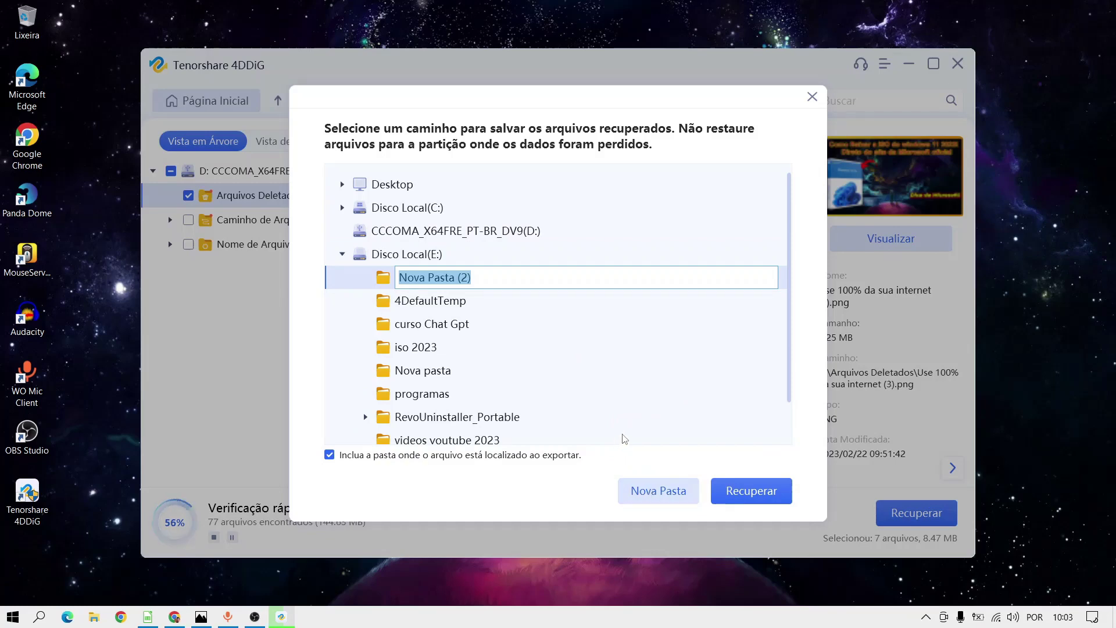
{"action": "left_click", "coordinate": [728, 493]}
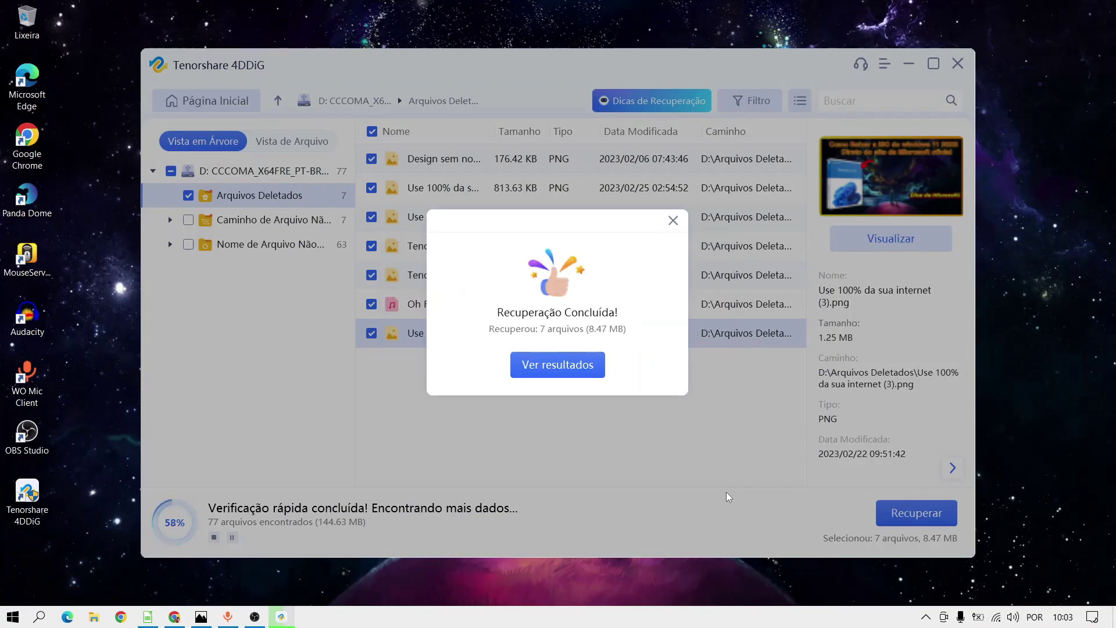
View the recovery results in File Explorer and open the D folder's Arquivos Deletados subfolder.
{"action": "left_click", "coordinate": [546, 372]}
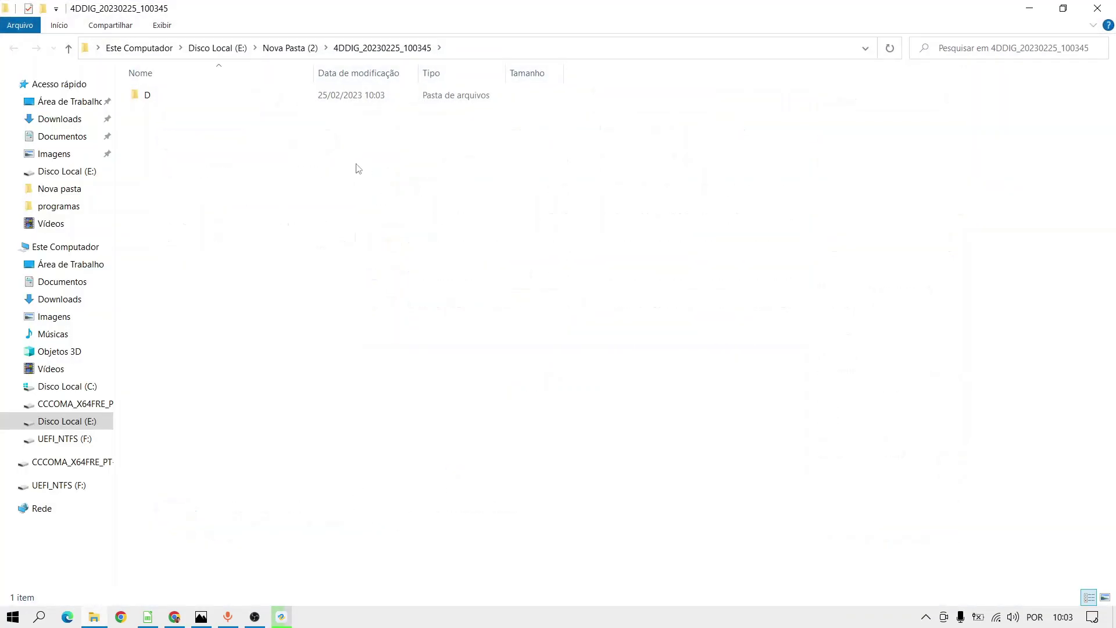
{"action": "left_click", "coordinate": [140, 96]}
{"action": "double_click", "coordinate": [141, 96]}
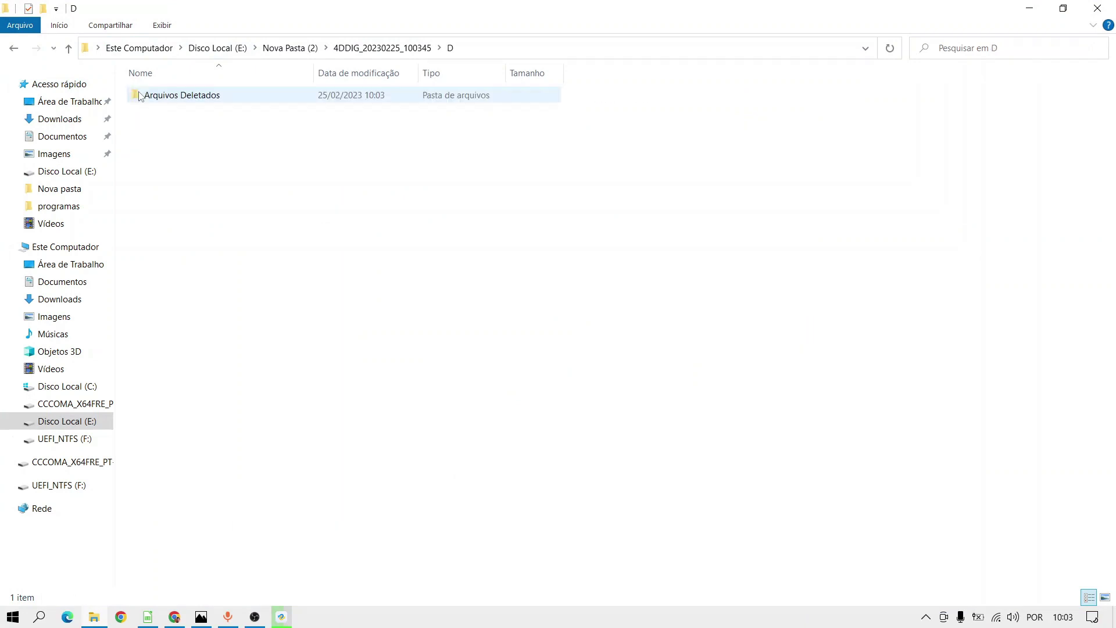
{"action": "double_click", "coordinate": [140, 96]}
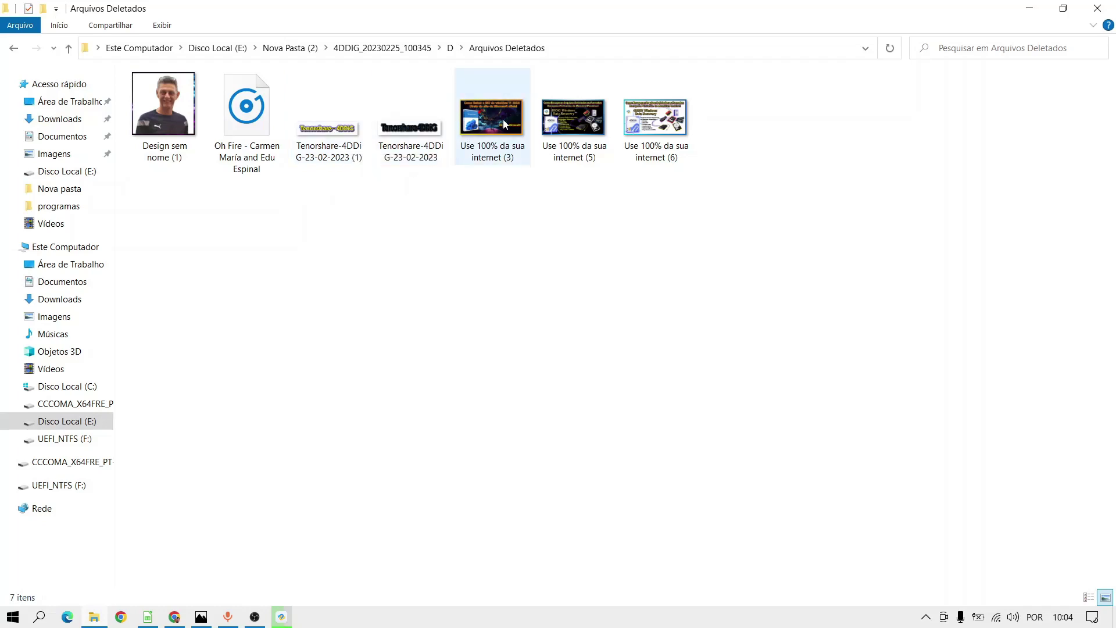
Check the recovered image "Use 100% da sua internet (6)" in the photo viewer, then close the viewer and the File Explorer window.
{"action": "left_click", "coordinate": [629, 120]}
{"action": "double_click", "coordinate": [629, 121]}
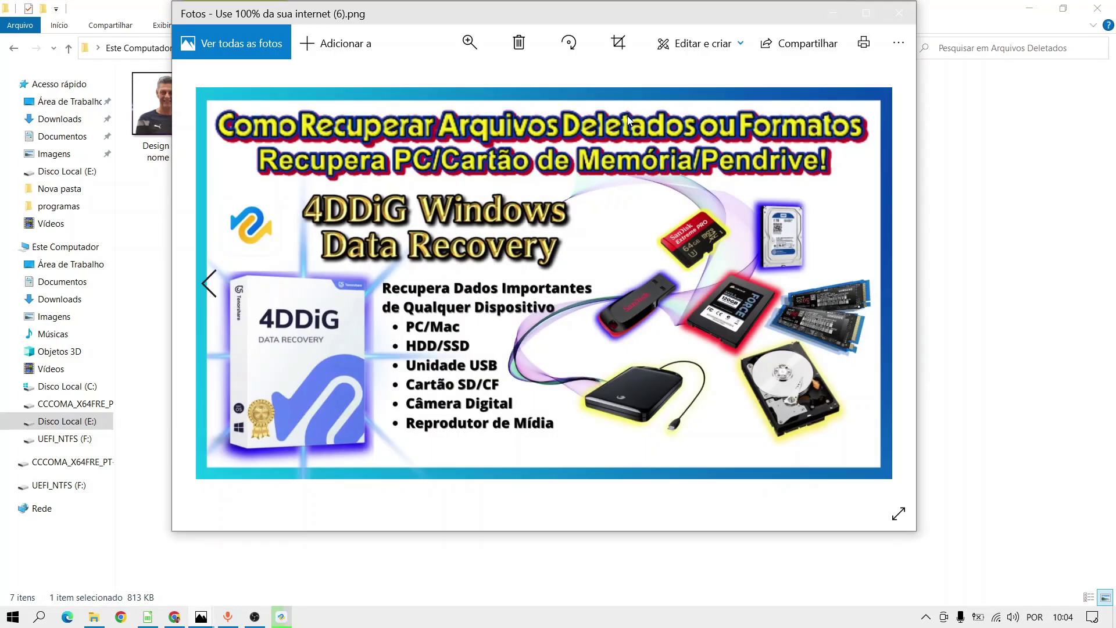
{"action": "left_click", "coordinate": [908, 13]}
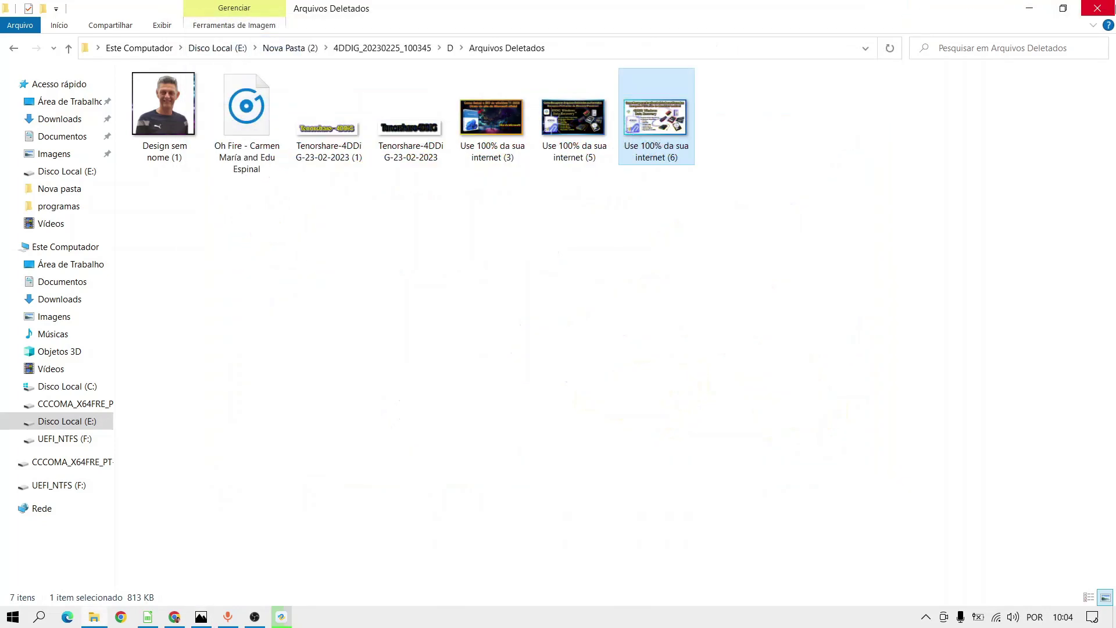
{"action": "left_click", "coordinate": [1112, 8]}
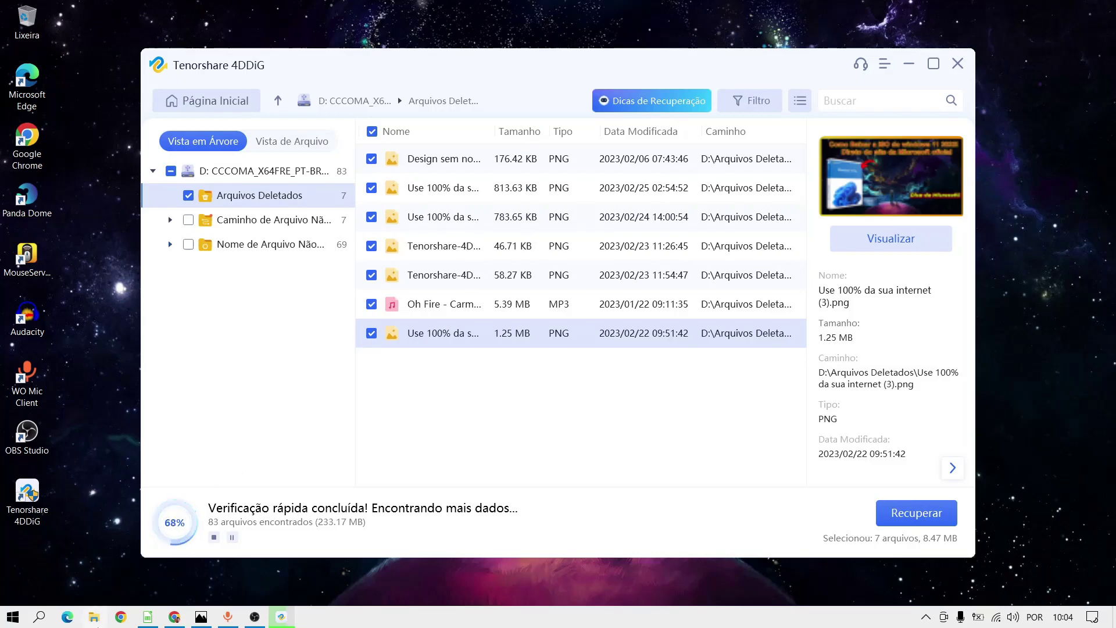
Switch to Chrome and review the guide's external device and local disk recovery sections.
{"action": "left_click", "coordinate": [176, 617]}
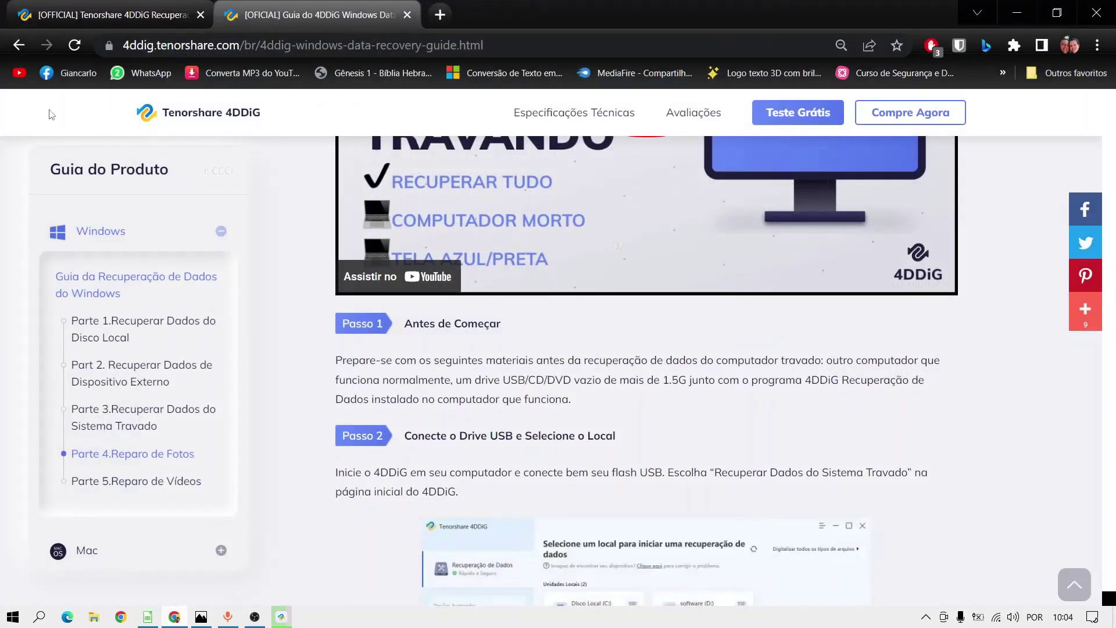
{"action": "scroll", "coordinate": [107, 255], "scroll_direction": "up", "scroll_amount": 10}
{"action": "scroll", "coordinate": [107, 254], "scroll_direction": "up", "scroll_amount": 6}
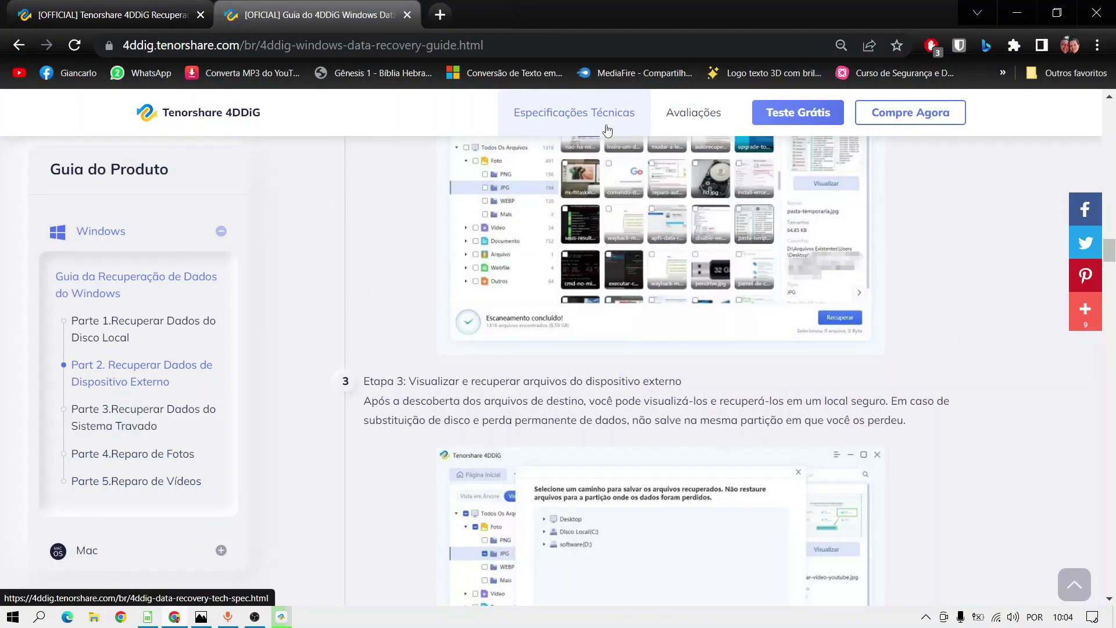
{"action": "scroll", "coordinate": [551, 266], "scroll_direction": "up", "scroll_amount": 10}
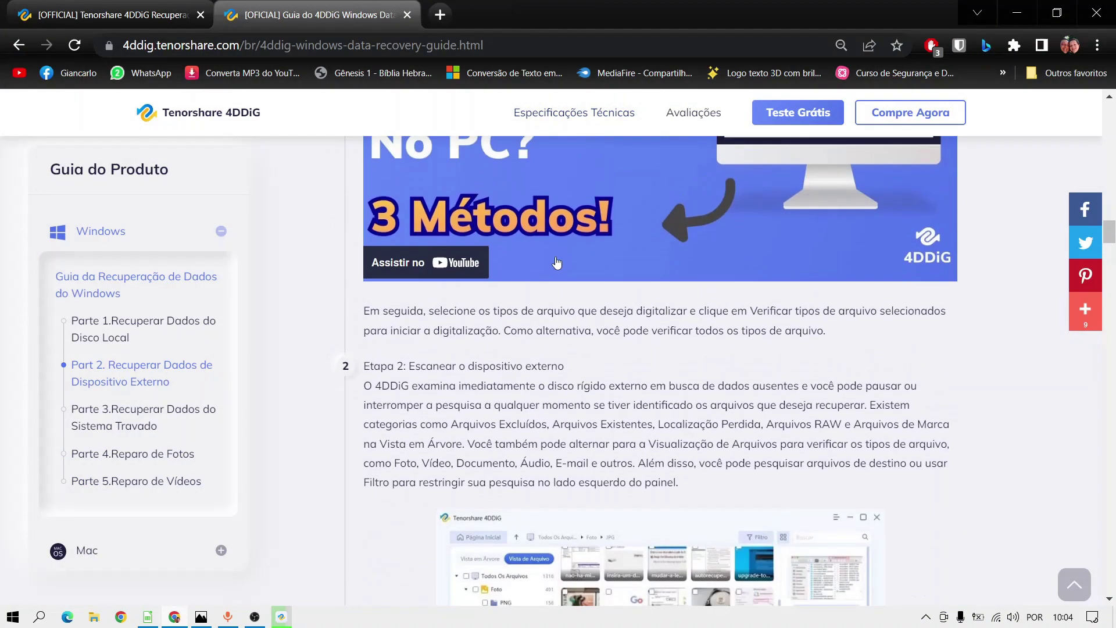
{"action": "scroll", "coordinate": [551, 266], "scroll_direction": "up", "scroll_amount": 4}
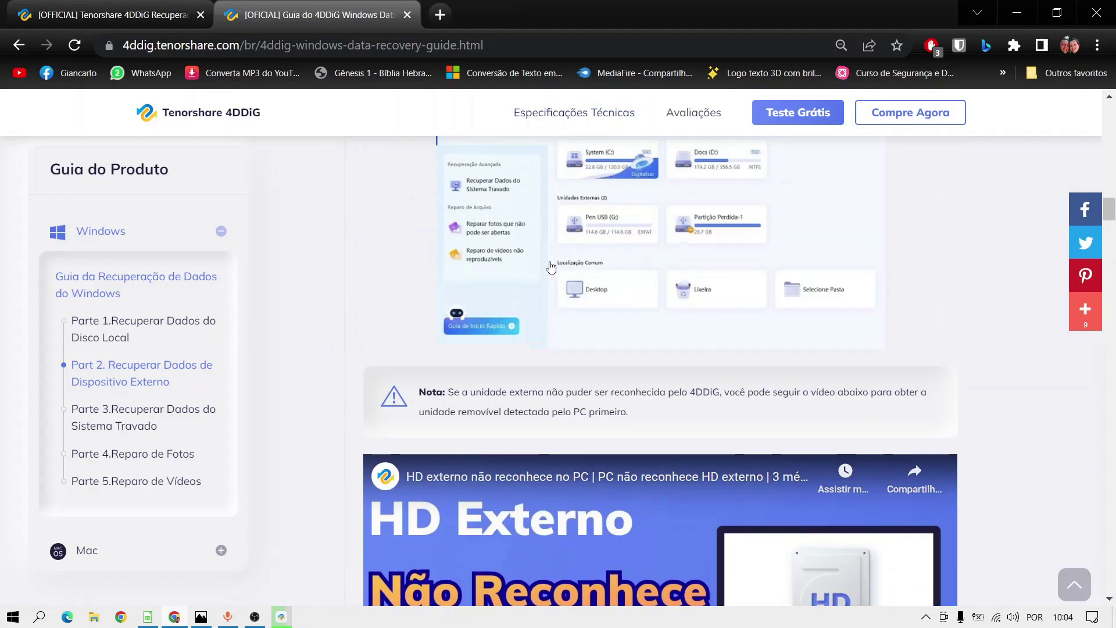
{"action": "scroll", "coordinate": [551, 266], "scroll_direction": "up", "scroll_amount": 18}
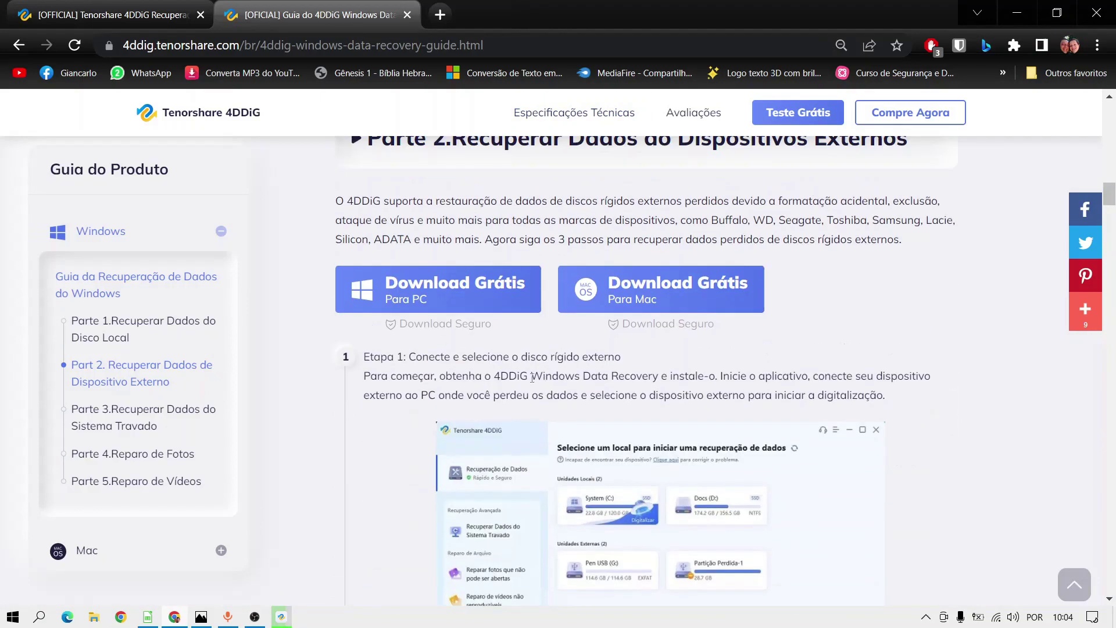
{"action": "scroll", "coordinate": [517, 401], "scroll_direction": "up", "scroll_amount": 20}
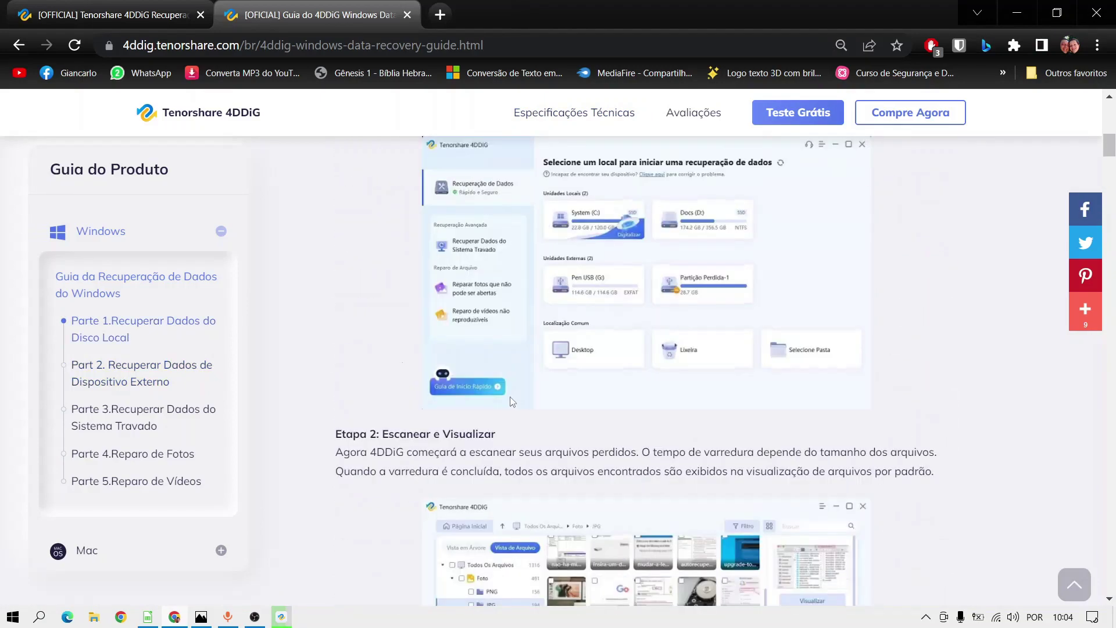
{"action": "scroll", "coordinate": [498, 400], "scroll_direction": "down", "scroll_amount": 4}
{"action": "scroll", "coordinate": [497, 401], "scroll_direction": "down", "scroll_amount": 5}
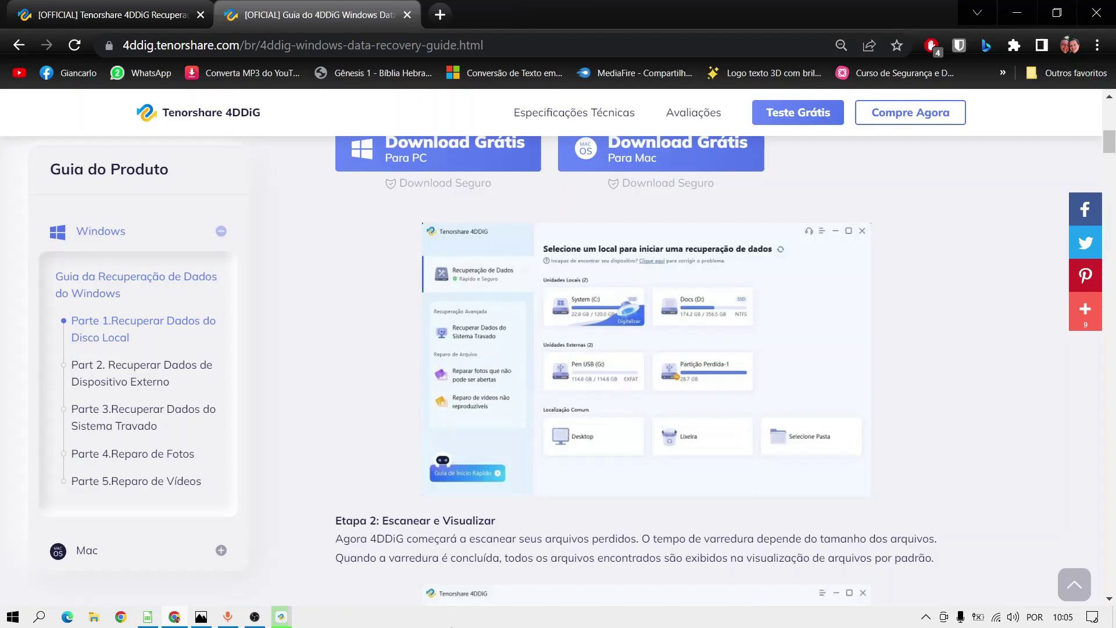
{"action": "left_click", "coordinate": [254, 617]}
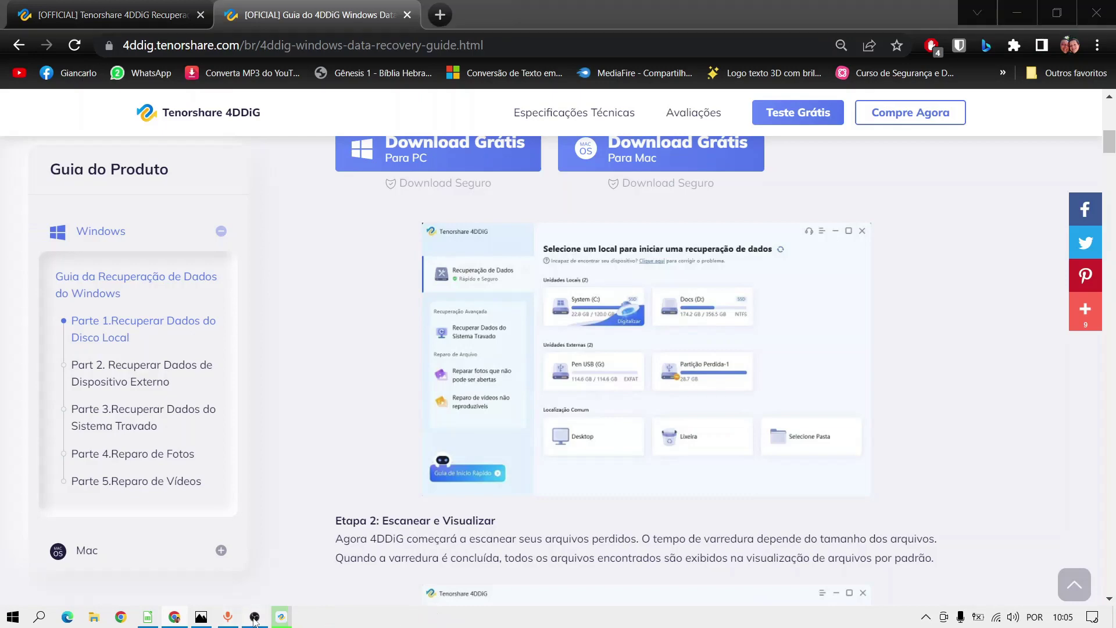